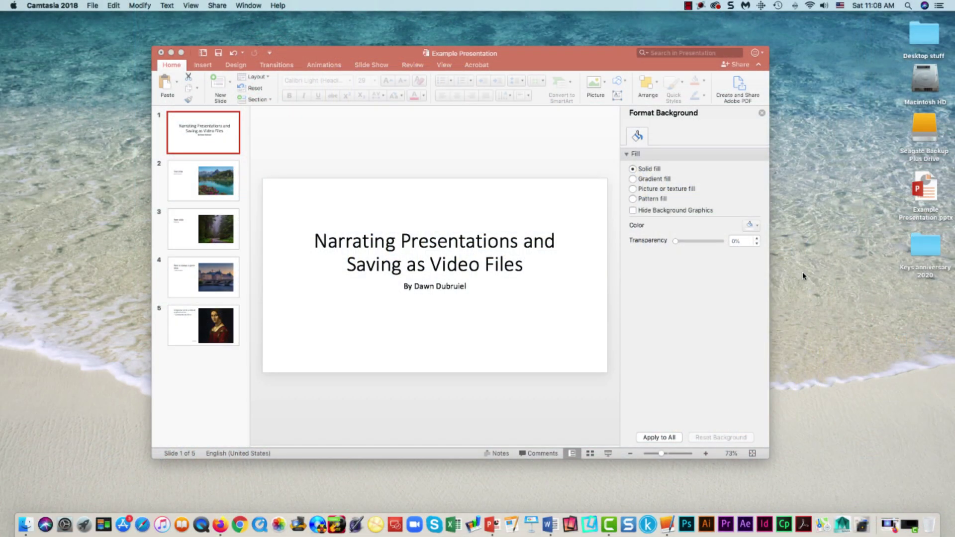
Bring the 'Example Presentation' PowerPoint window to the front, showing its title slide
{"action": "left_click", "coordinate": [592, 73]}
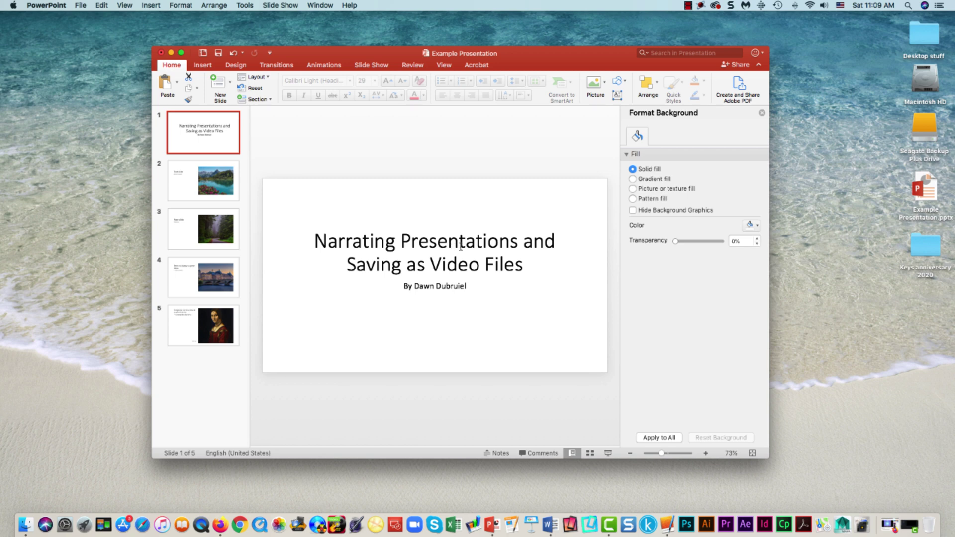
On the Test slide, record a narration named 'Slide 1', insert it, and play it back
{"action": "left_click", "coordinate": [194, 177]}
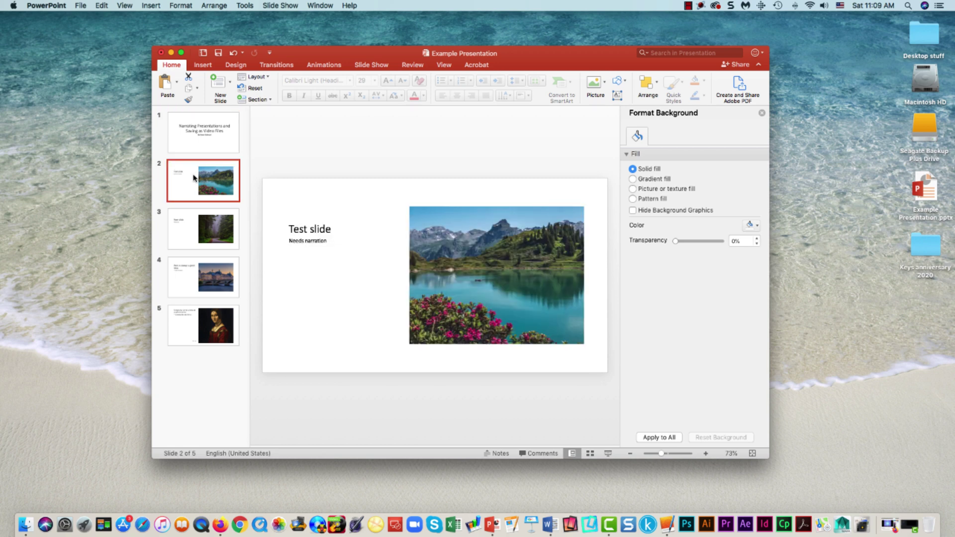
{"action": "left_click", "coordinate": [203, 64]}
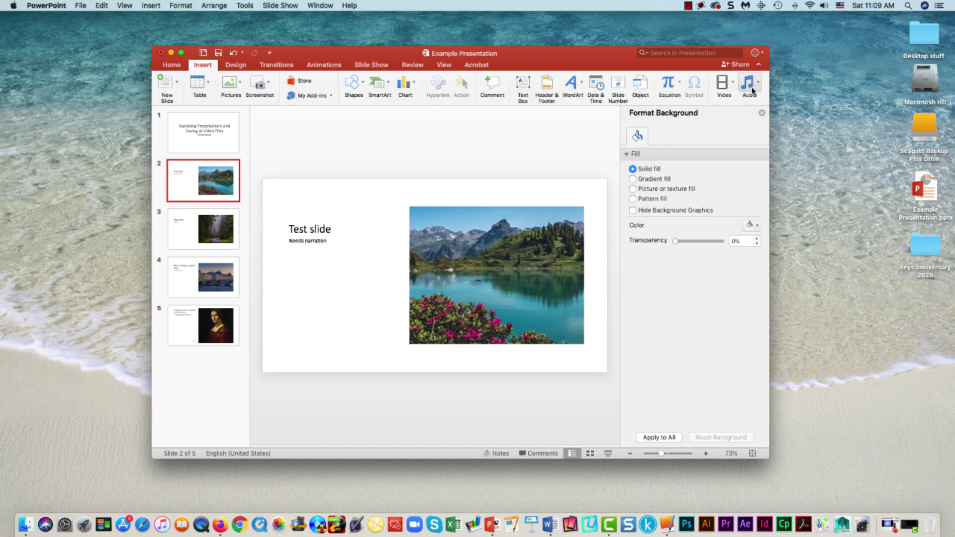
{"action": "left_click", "coordinate": [753, 91]}
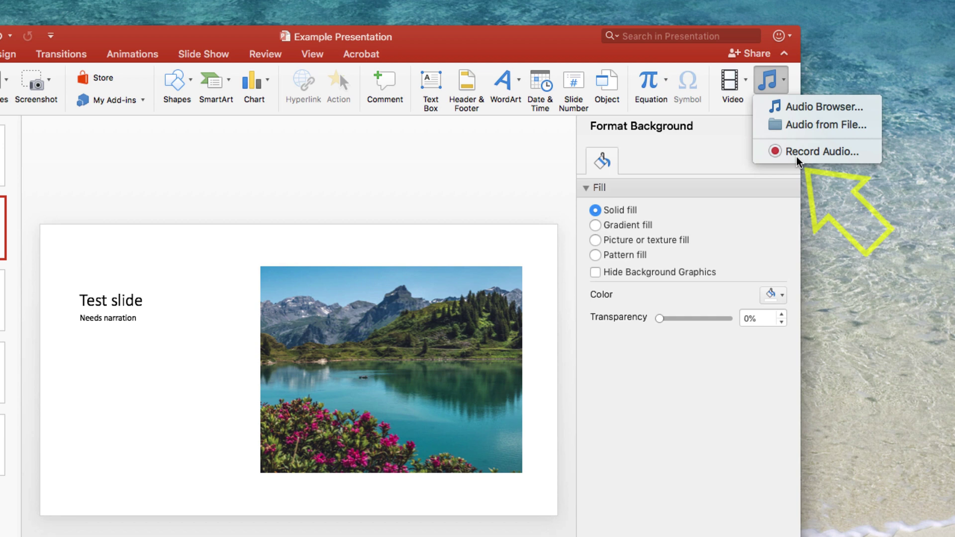
{"action": "left_click", "coordinate": [797, 157]}
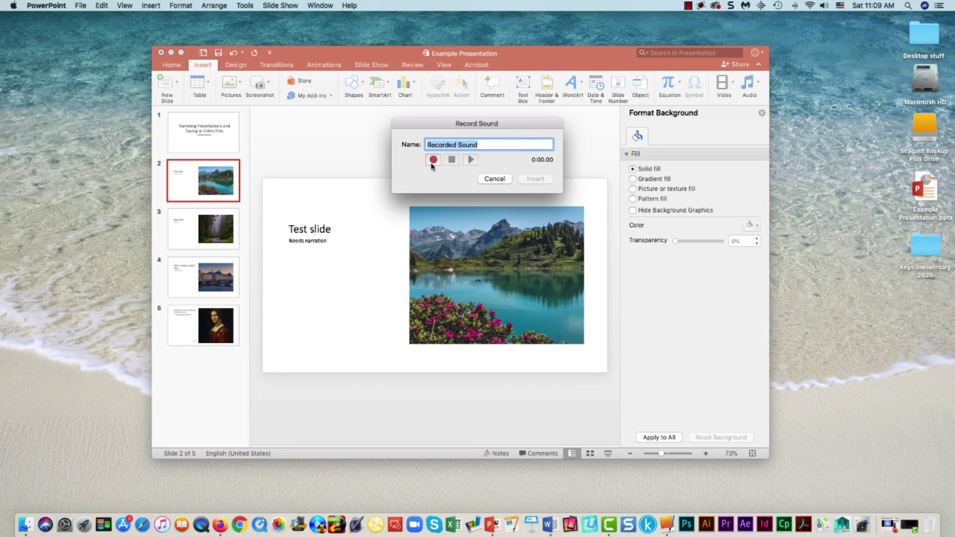
{"action": "type", "text": "Slide 1"}
{"action": "left_click", "coordinate": [433, 160]}
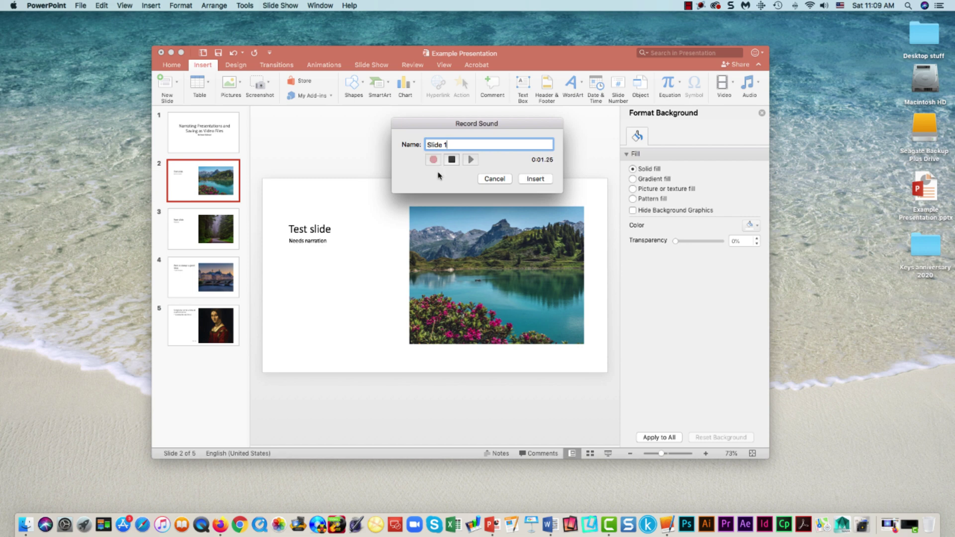
{"action": "left_click", "coordinate": [539, 181]}
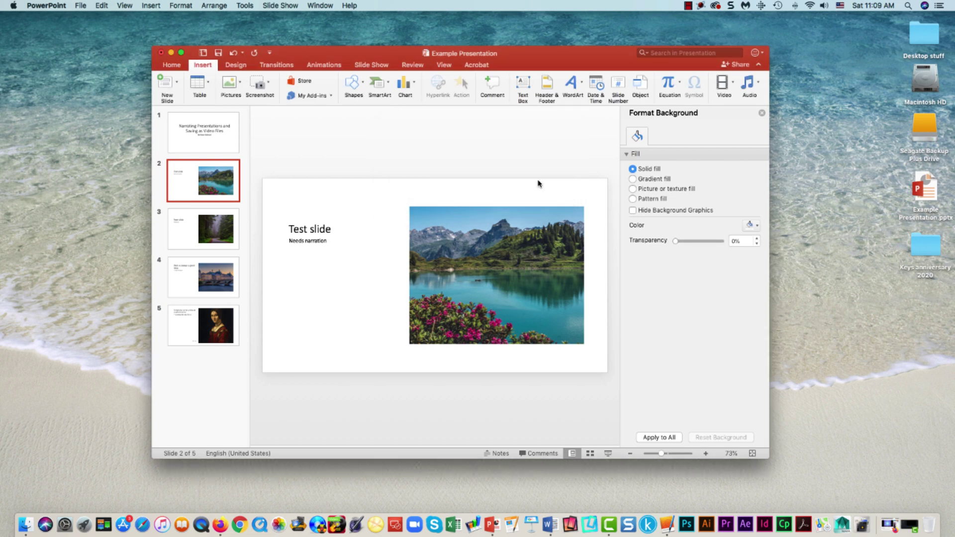
{"action": "mouse_move", "coordinate": [427, 279]}
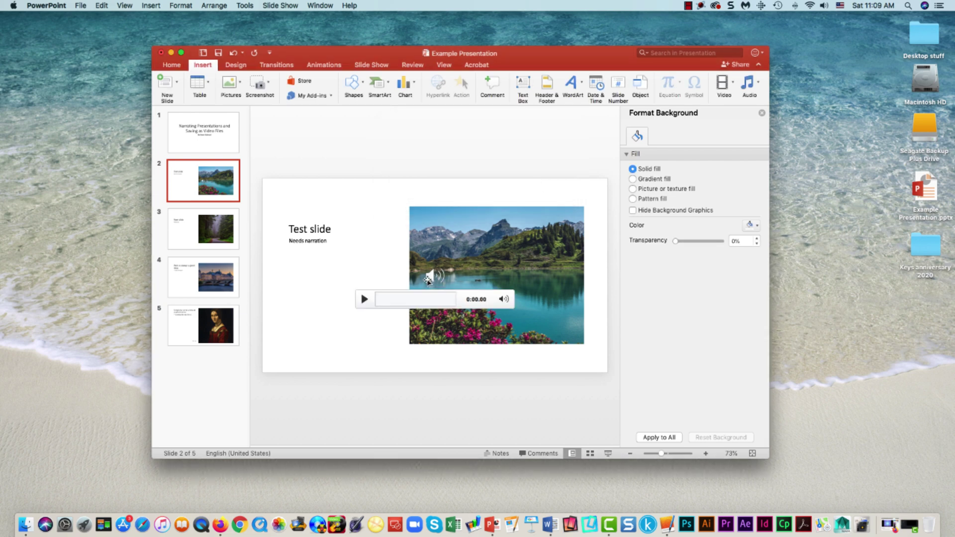
{"action": "left_click", "coordinate": [364, 300]}
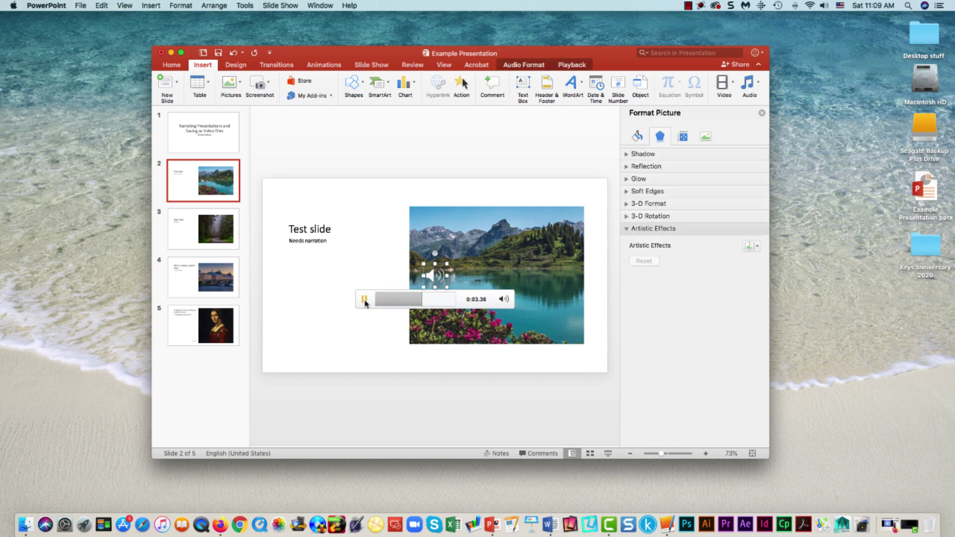
Browse through the slides to the last one and return to the title slide
{"action": "left_click", "coordinate": [221, 244]}
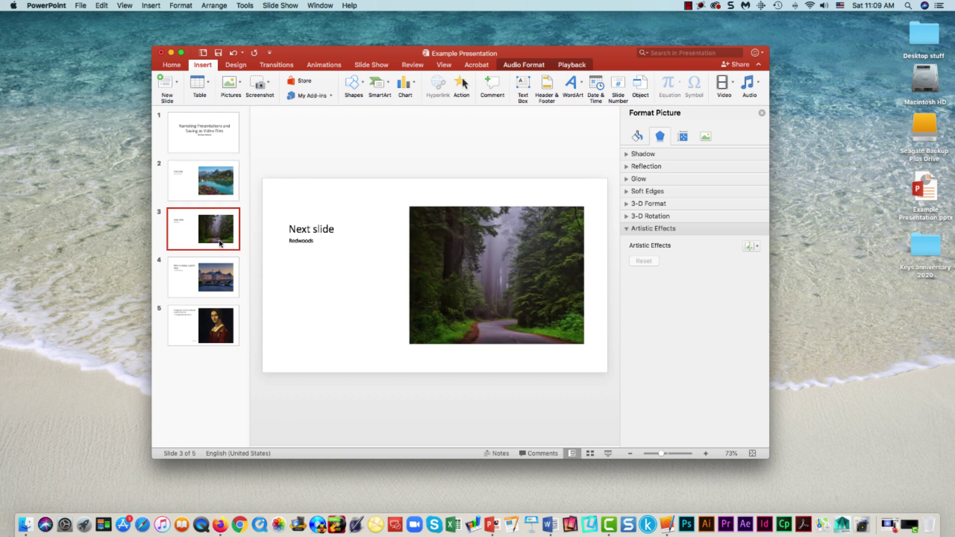
{"action": "left_click", "coordinate": [220, 261]}
{"action": "left_click", "coordinate": [214, 333]}
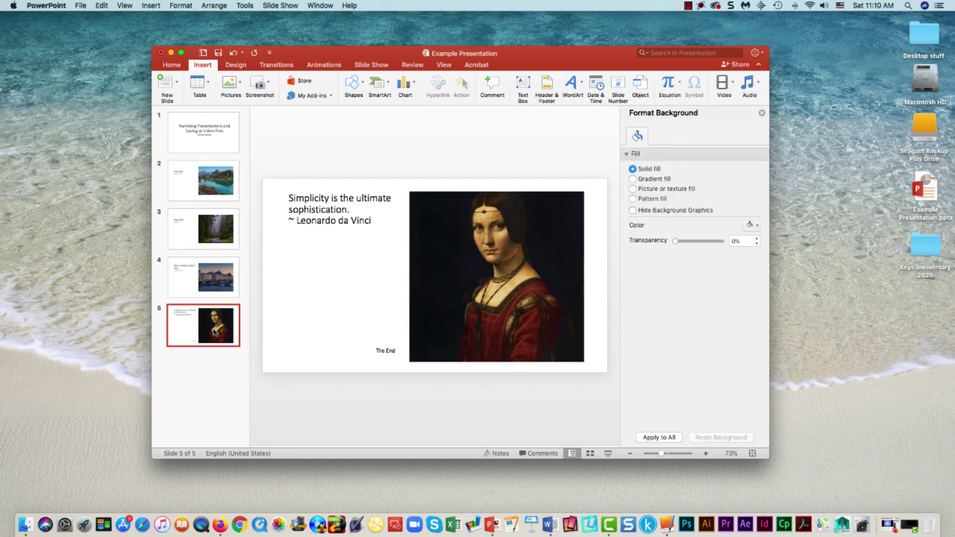
{"action": "left_click", "coordinate": [208, 183]}
{"action": "left_click", "coordinate": [205, 137]}
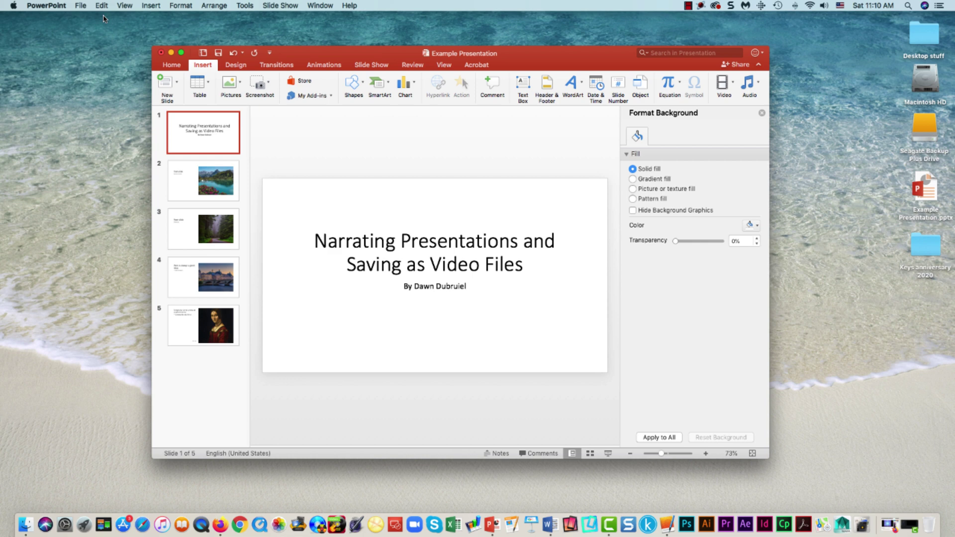
Export the deck to the Desktop as an MP4 video at 1920×1080 Presentation Quality
{"action": "left_click", "coordinate": [81, 6]}
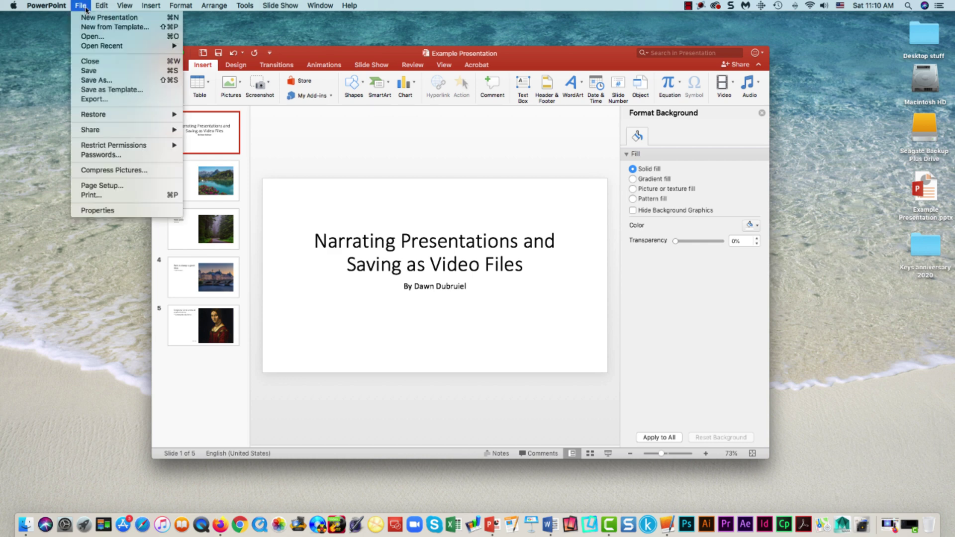
{"action": "left_click", "coordinate": [111, 101]}
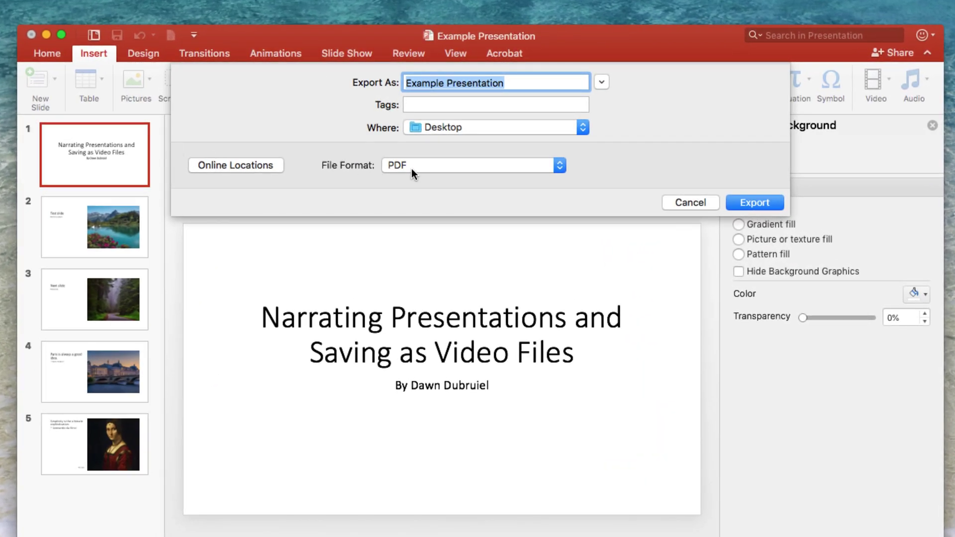
{"action": "left_click", "coordinate": [419, 167]}
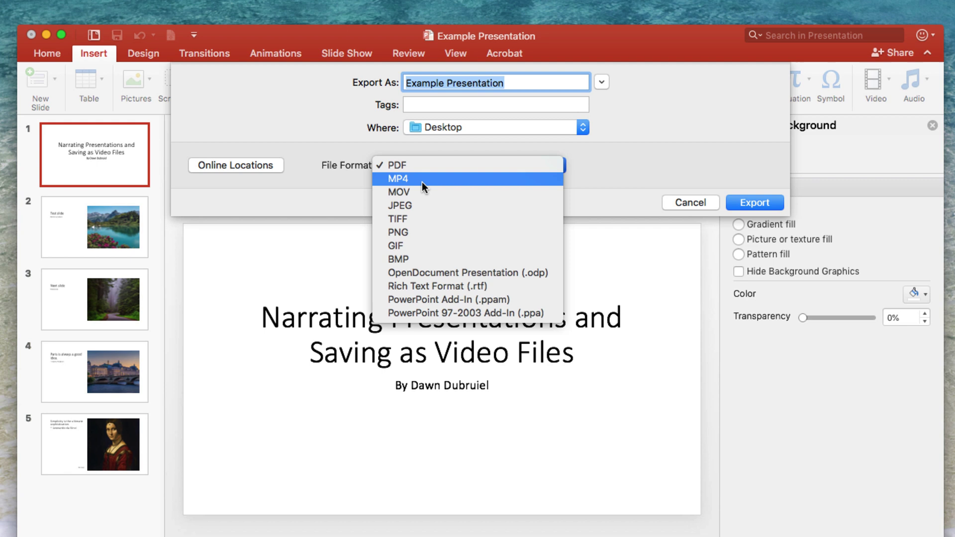
{"action": "left_click", "coordinate": [422, 181]}
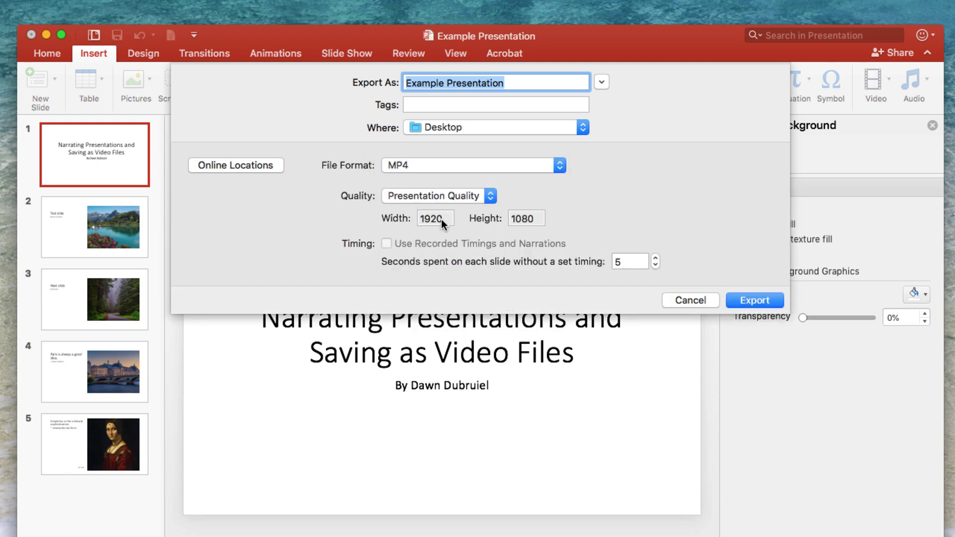
{"action": "left_click", "coordinate": [745, 300]}
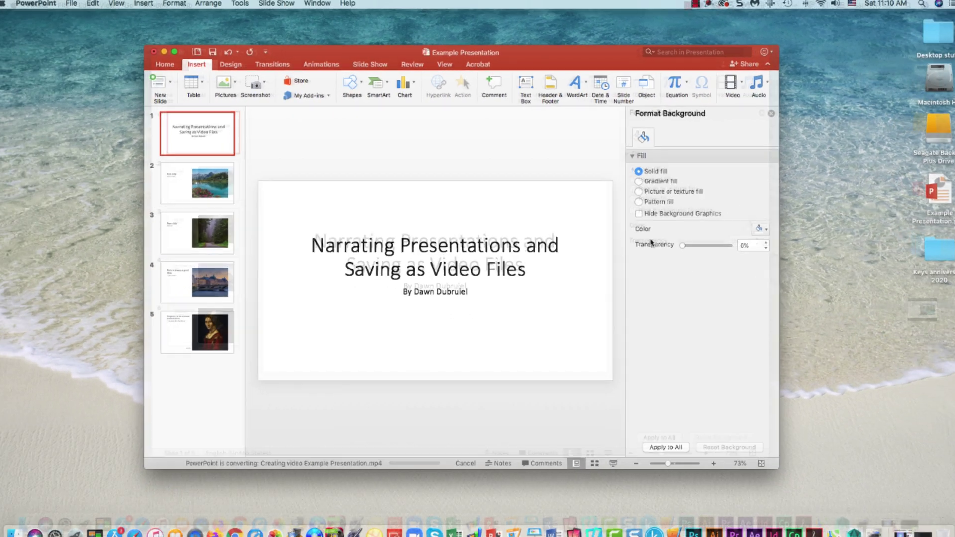
Play Example Presentation.mp4 in QuickTime Player in a smaller window, pausing at 0:15
{"action": "left_click", "coordinate": [867, 388]}
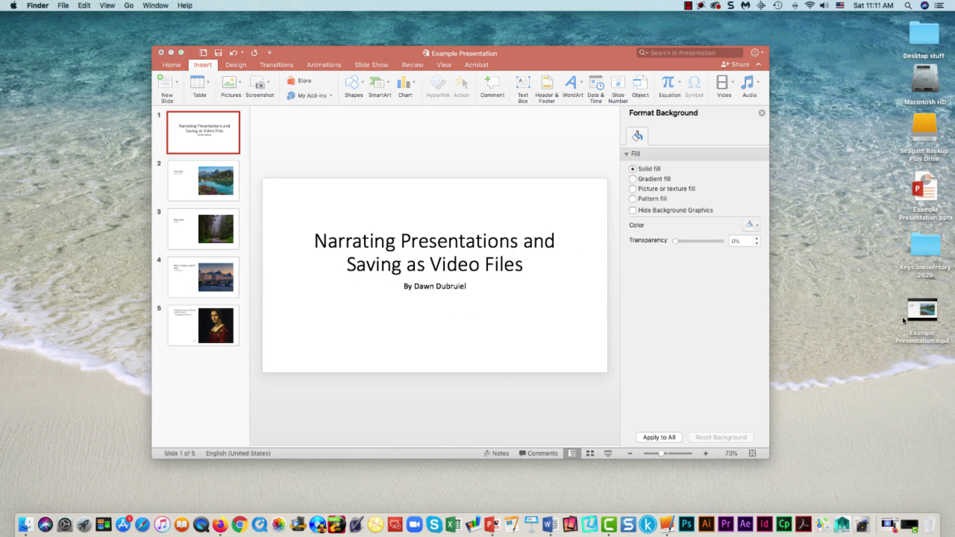
{"action": "right_click", "coordinate": [913, 308]}
{"action": "mouse_move", "coordinate": [884, 322]}
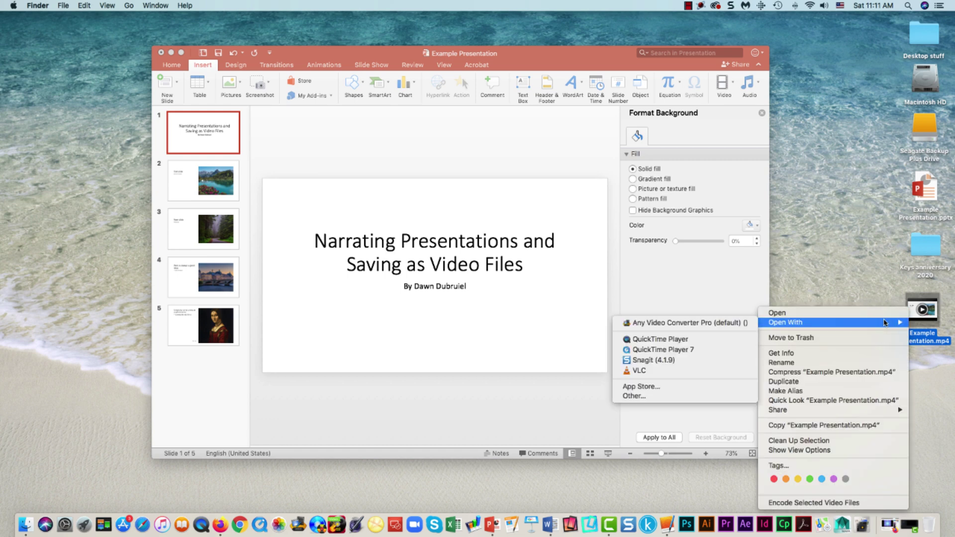
{"action": "left_click", "coordinate": [721, 339]}
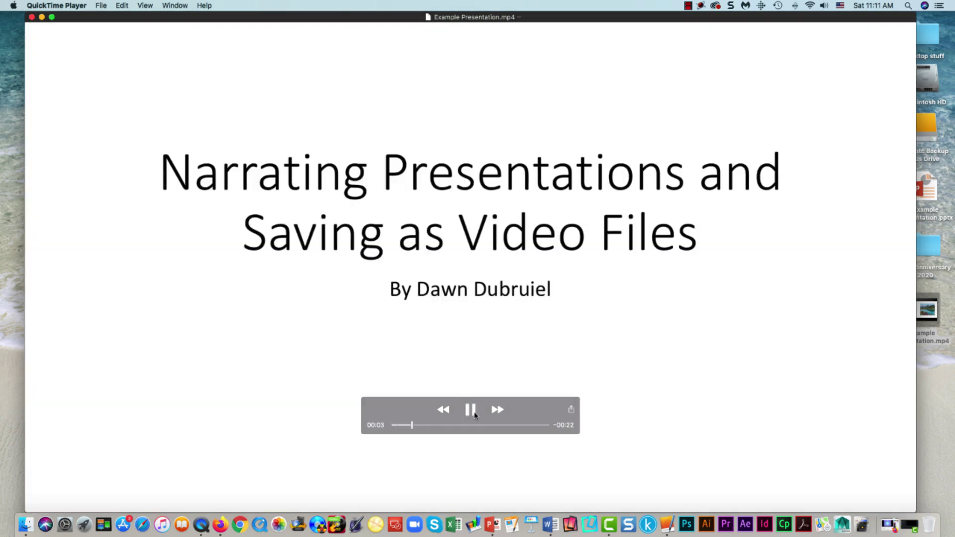
{"action": "left_click_drag", "start_coordinate": [915, 511], "coordinate": [871, 481]}
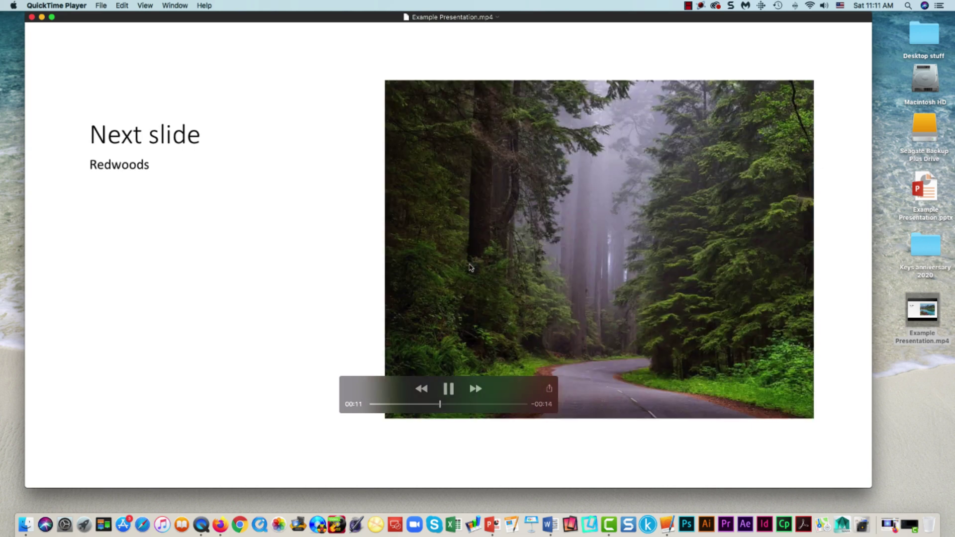
{"action": "key", "text": "space"}
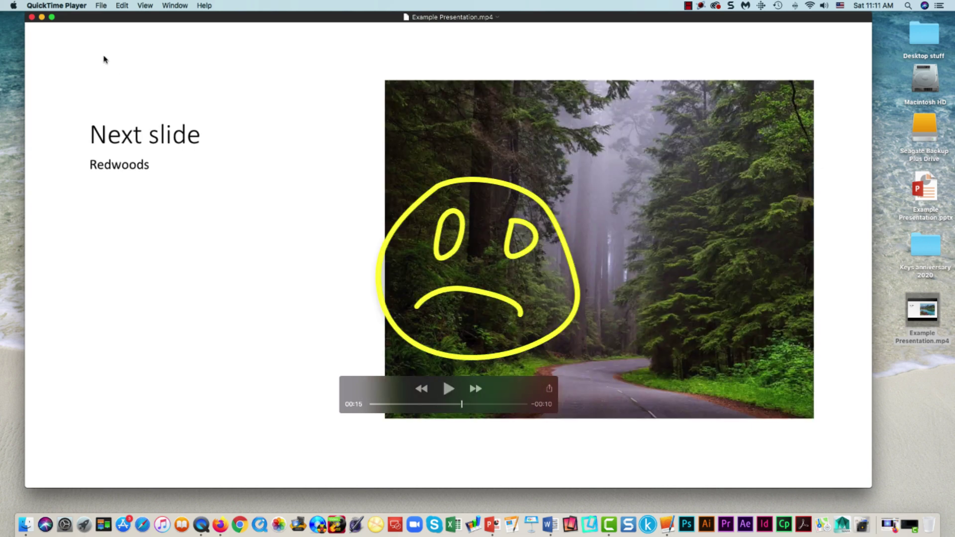
Close the QuickTime video, then close Example Presentation in PowerPoint, saving the changes
{"action": "left_click", "coordinate": [31, 18]}
{"action": "left_click", "coordinate": [341, 60]}
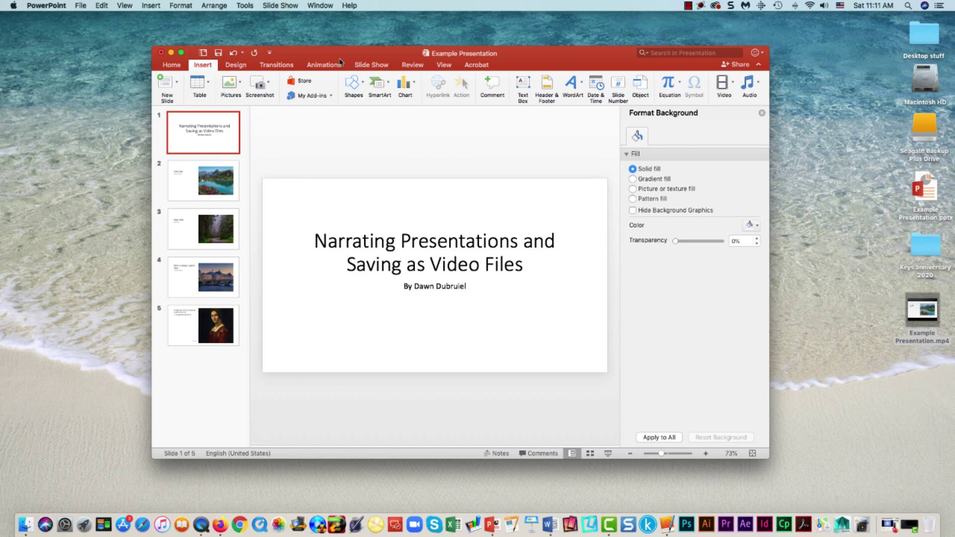
{"action": "left_click", "coordinate": [161, 52]}
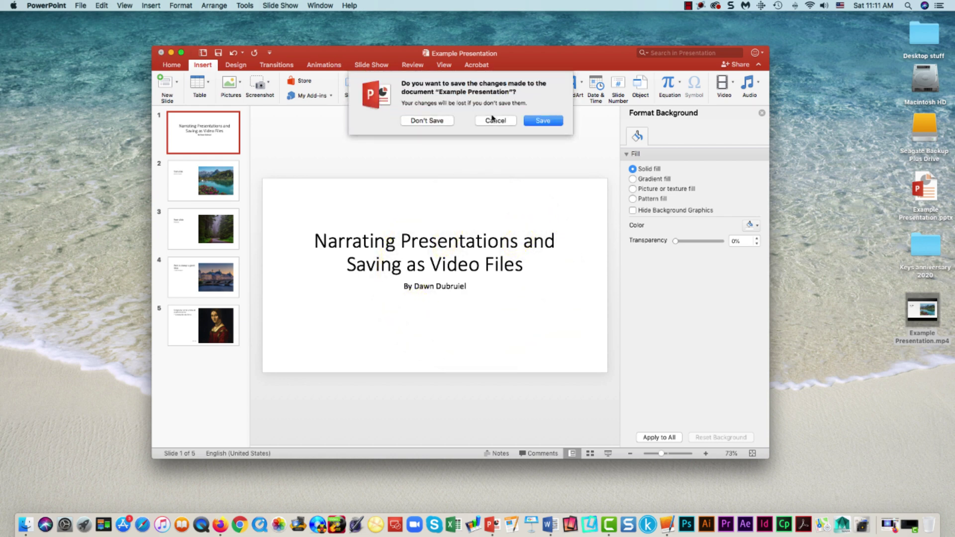
{"action": "left_click", "coordinate": [541, 121]}
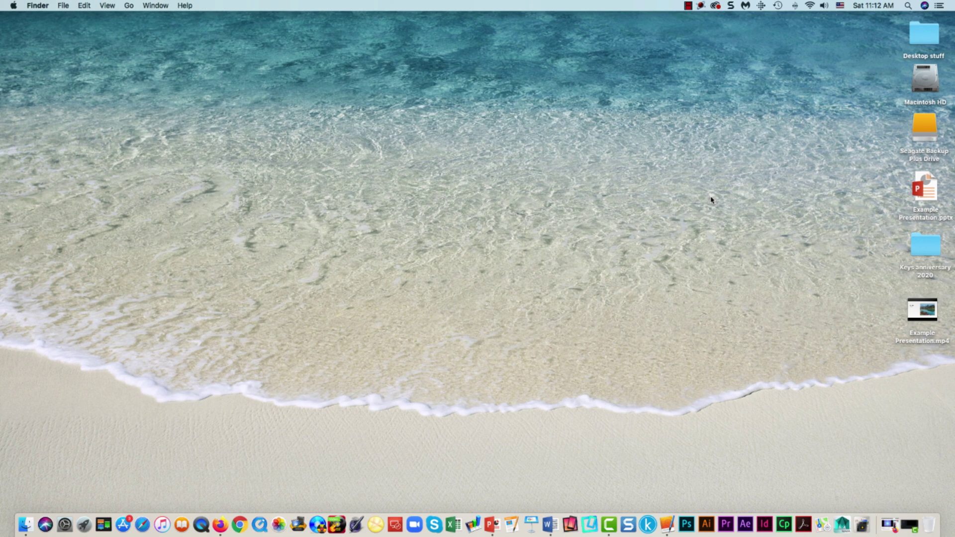
Launch Keynote and open Example Presentation.pptx from the Desktop
{"action": "left_click", "coordinate": [531, 522]}
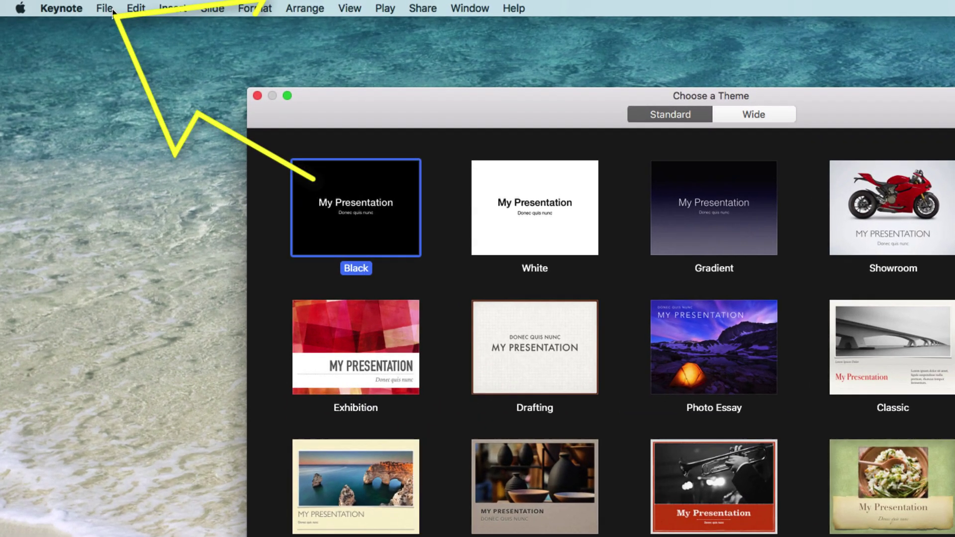
{"action": "left_click", "coordinate": [111, 10]}
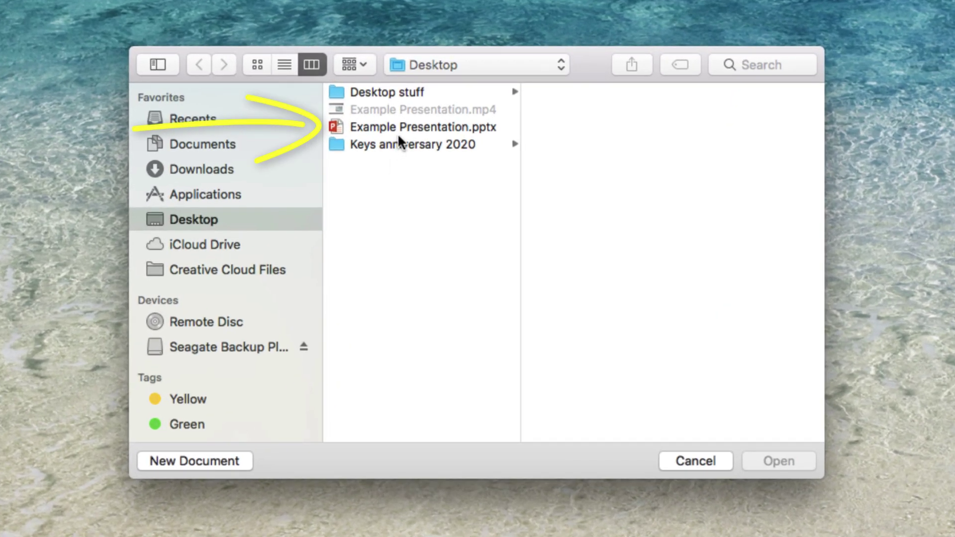
{"action": "left_click", "coordinate": [398, 130]}
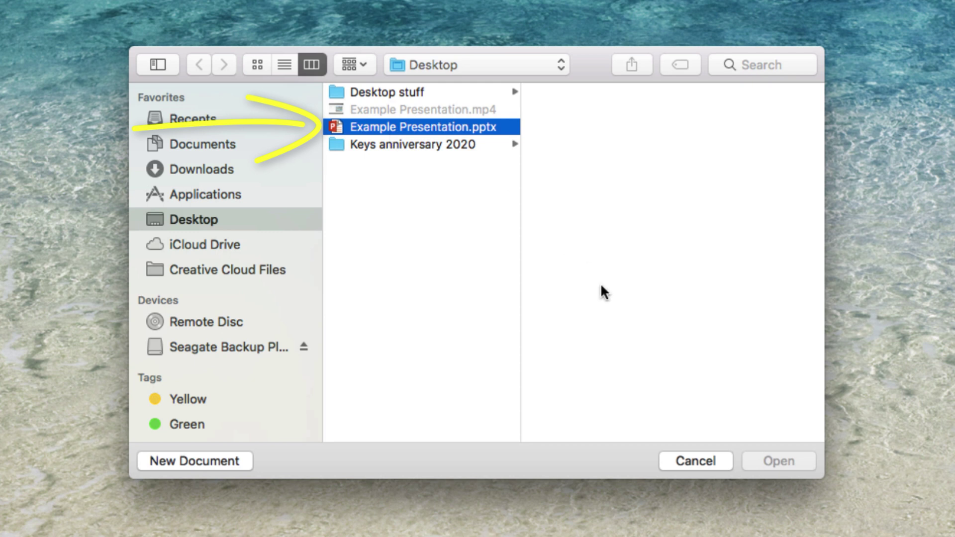
{"action": "left_click", "coordinate": [389, 124]}
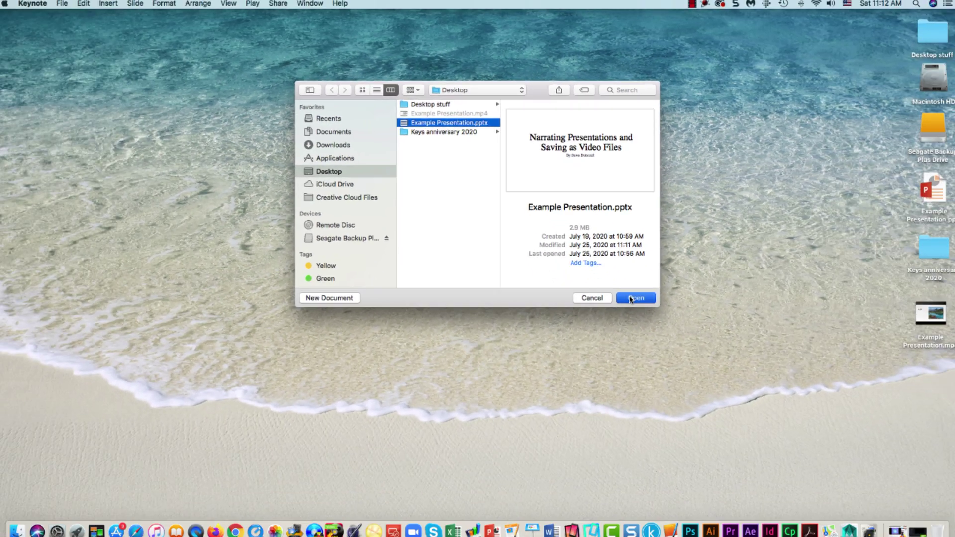
{"action": "left_click", "coordinate": [779, 461]}
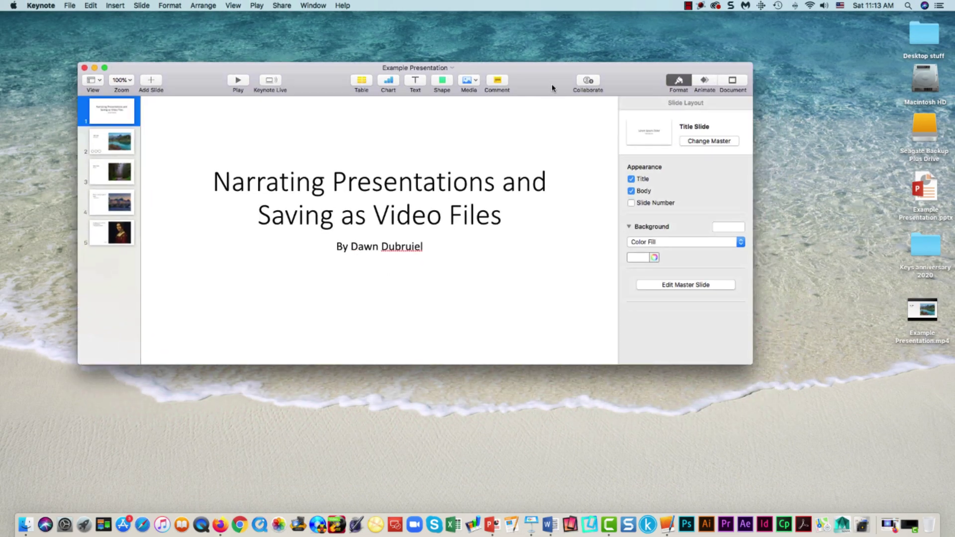
Enlarge and reposition the Keynote window, then delete the media1.m4a audio clip from the Test slide
{"action": "left_click_drag", "start_coordinate": [732, 331], "coordinate": [754, 426]}
{"action": "left_click_drag", "start_coordinate": [545, 61], "coordinate": [615, 59]}
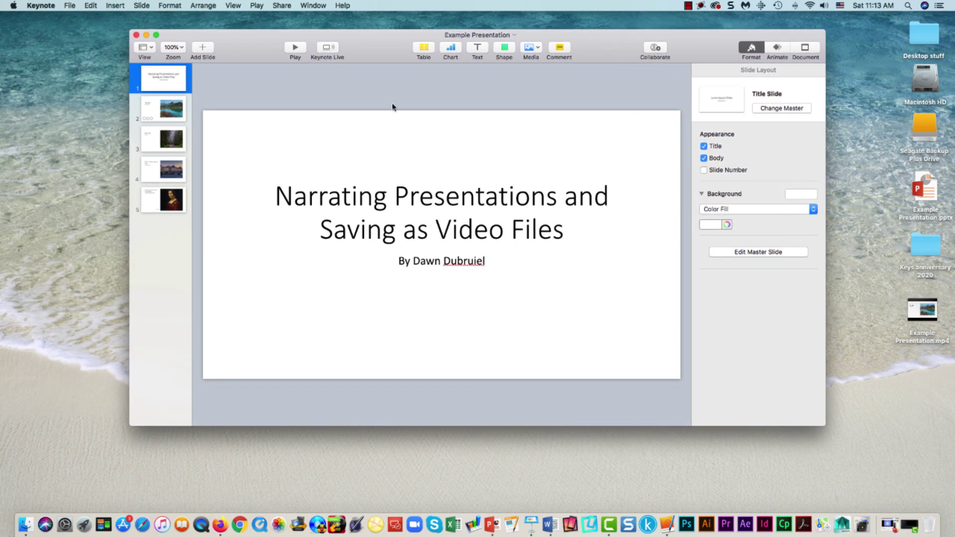
{"action": "left_click", "coordinate": [162, 109]}
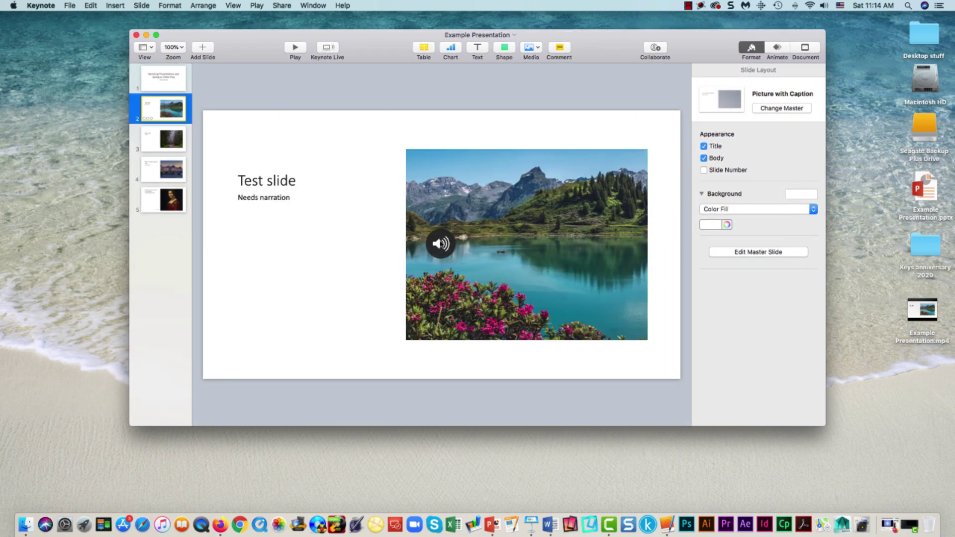
{"action": "left_click", "coordinate": [441, 244]}
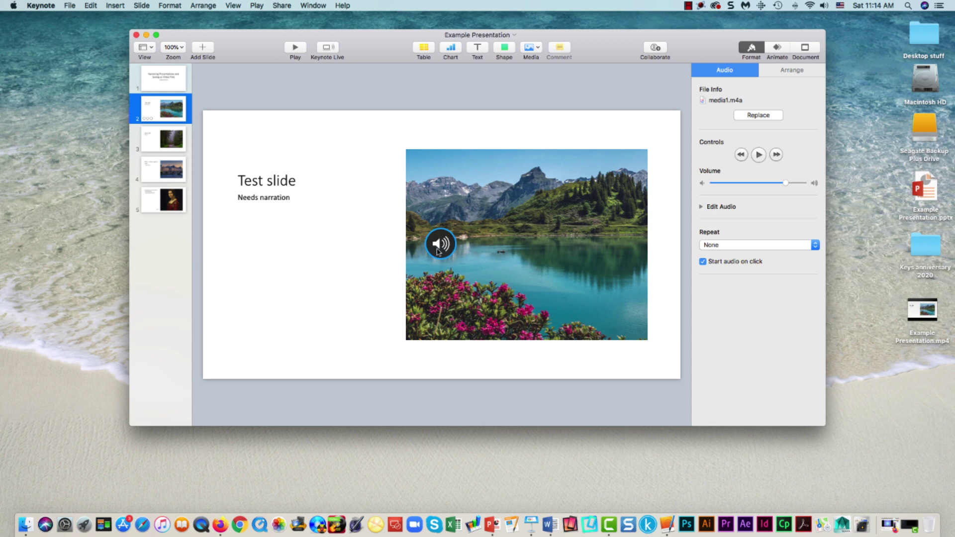
{"action": "left_click_drag", "start_coordinate": [437, 251], "coordinate": [366, 260]}
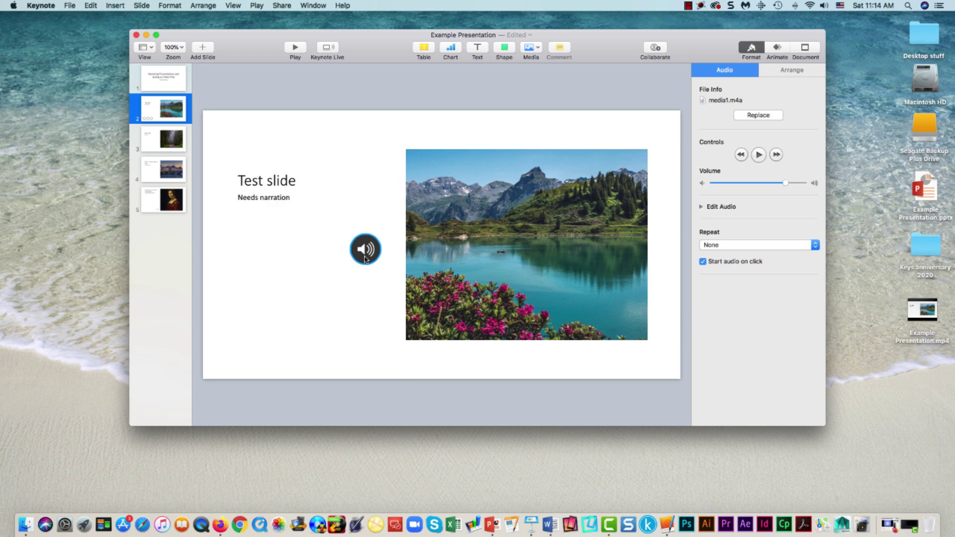
{"action": "key", "text": "Delete"}
{"action": "key", "text": "Up"}
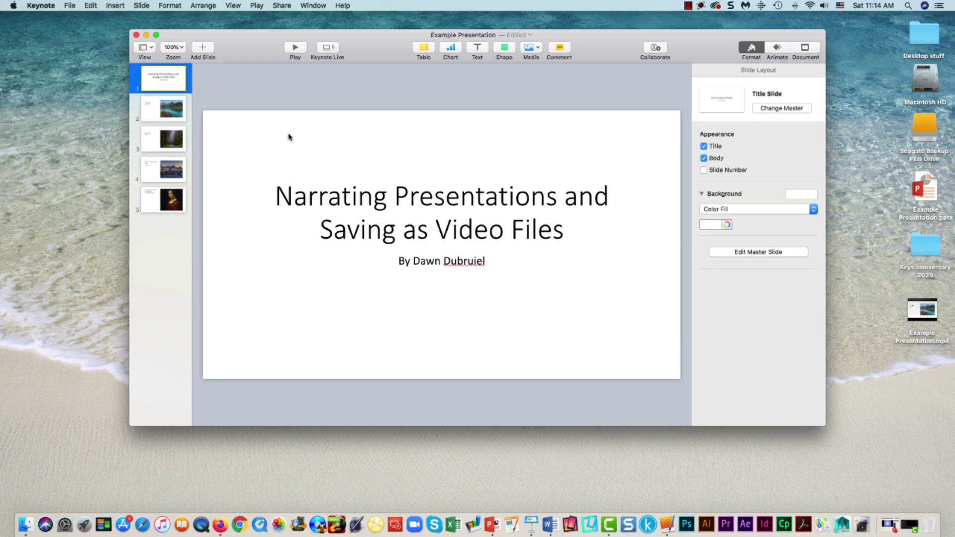
Record a 9-second narration for the title slide and insert it
{"action": "left_click", "coordinate": [111, 6]}
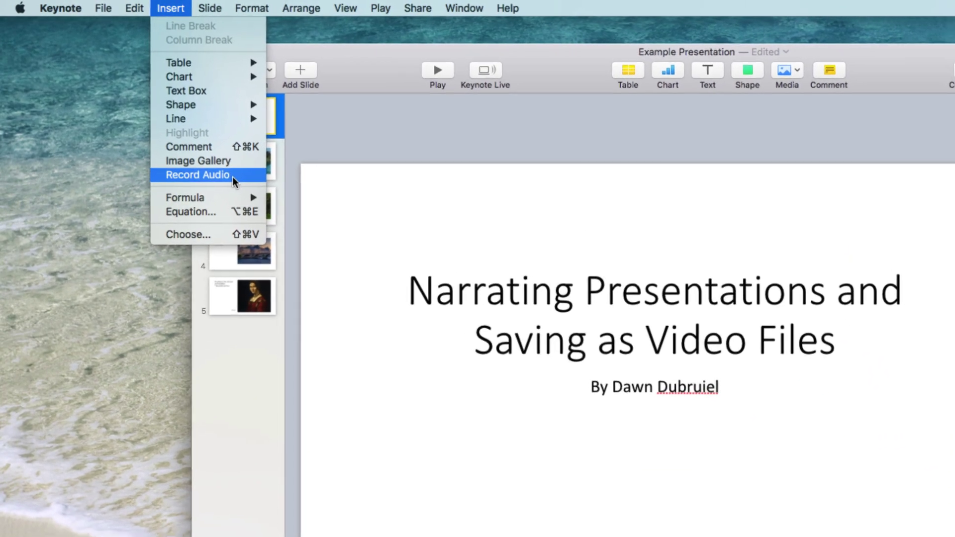
{"action": "left_click", "coordinate": [234, 177]}
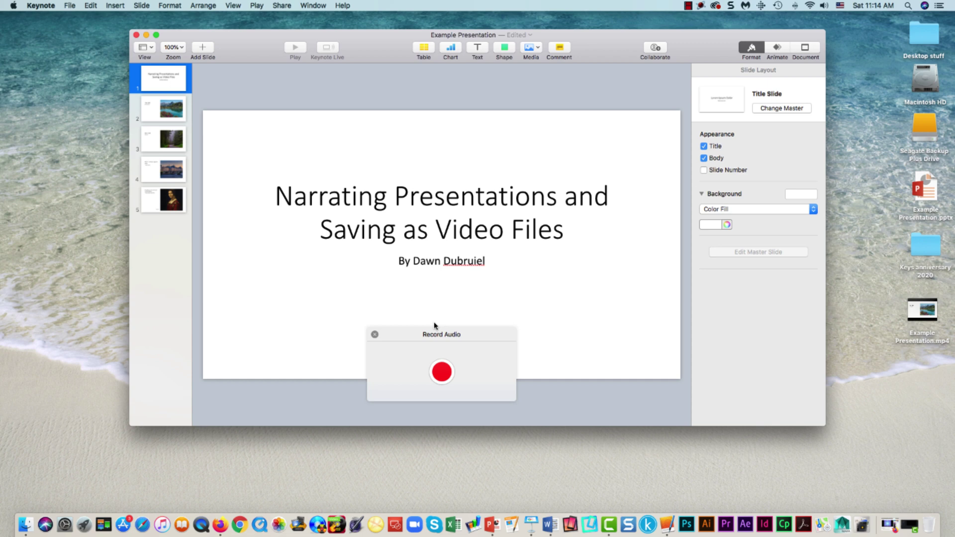
{"action": "left_click_drag", "start_coordinate": [490, 335], "coordinate": [667, 357]}
{"action": "left_click", "coordinate": [611, 390]}
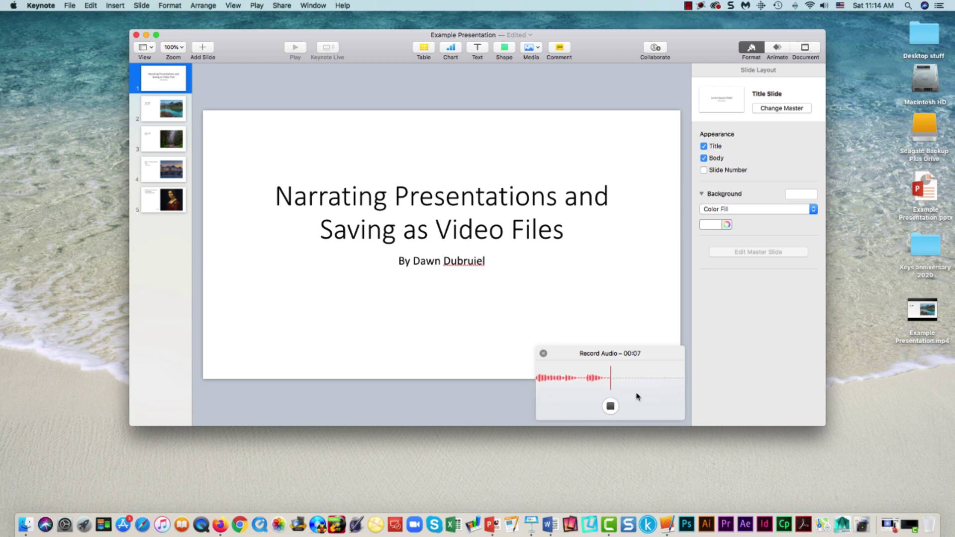
{"action": "left_click", "coordinate": [610, 406]}
{"action": "left_click", "coordinate": [660, 410]}
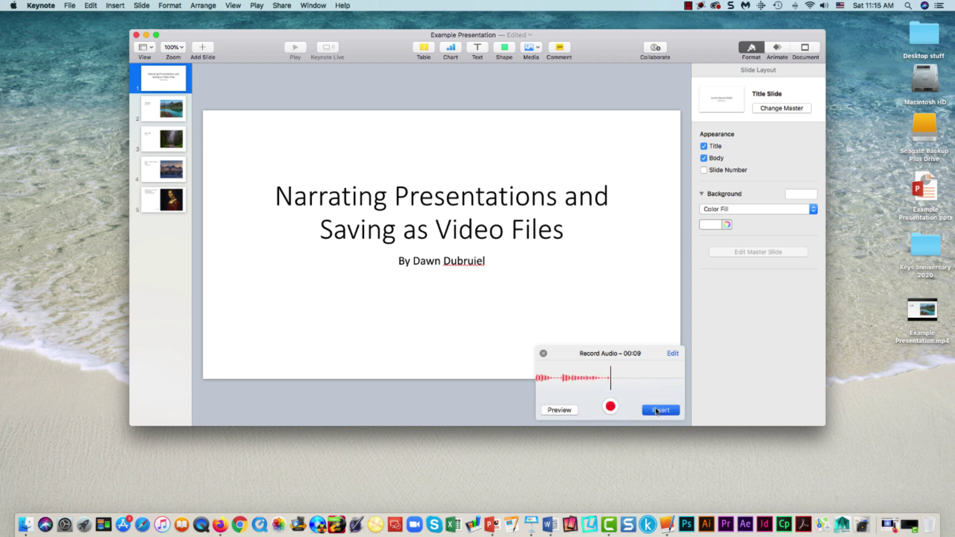
Move the title slide's audio icon to the bottom-right corner
{"action": "left_click", "coordinate": [482, 296]}
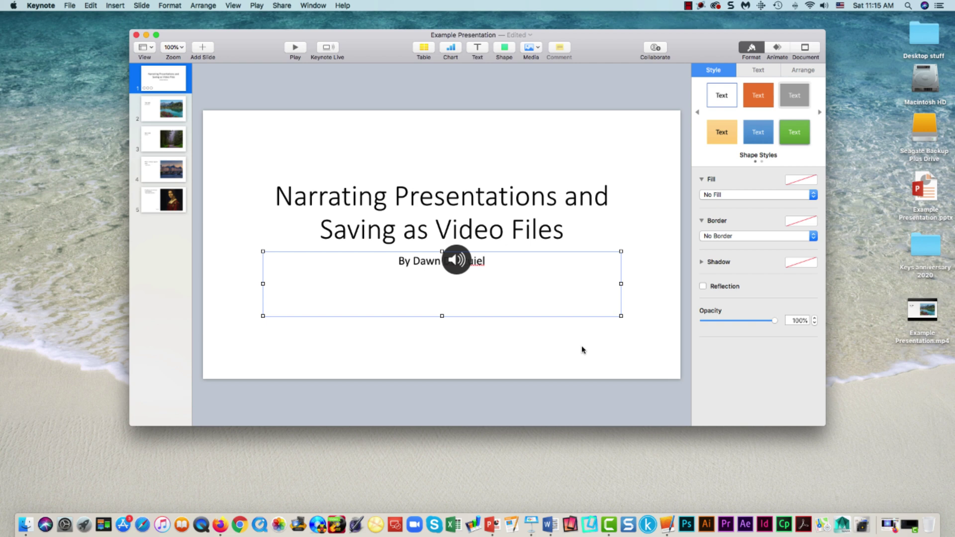
{"action": "left_click", "coordinate": [458, 248]}
{"action": "left_click_drag", "start_coordinate": [455, 252], "coordinate": [603, 333]}
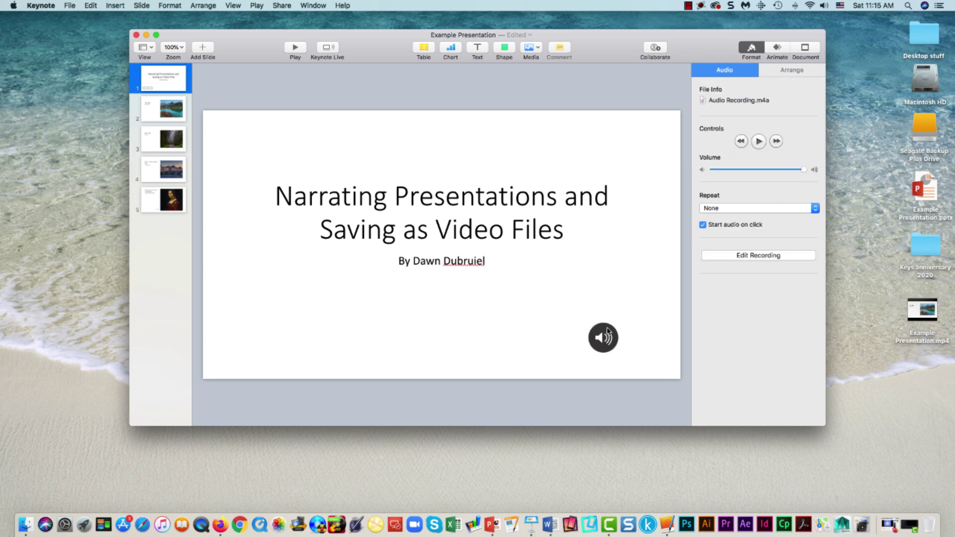
Record and insert a narration on the Test slide, placing its audio icon below the lake photo
{"action": "left_click", "coordinate": [153, 122]}
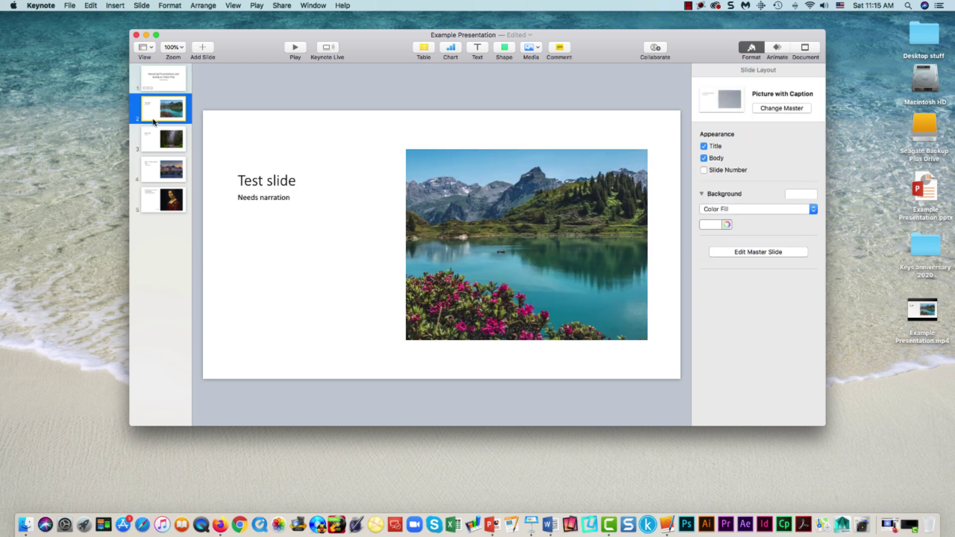
{"action": "left_click", "coordinate": [122, 8]}
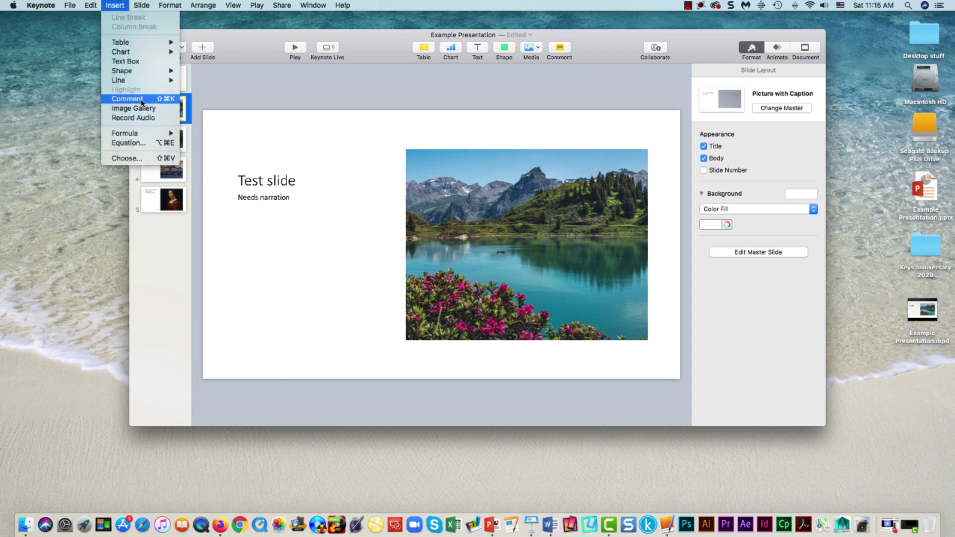
{"action": "left_click", "coordinate": [159, 118]}
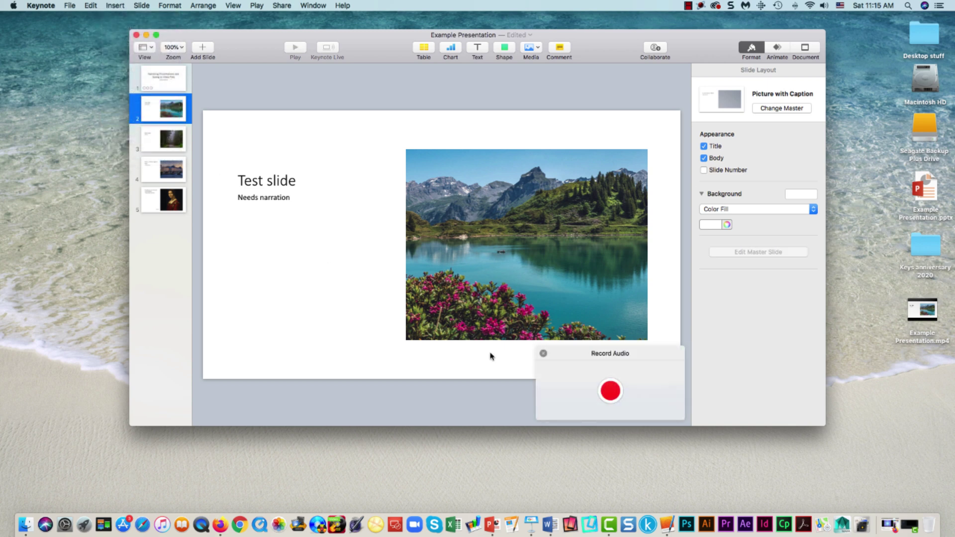
{"action": "left_click", "coordinate": [602, 394]}
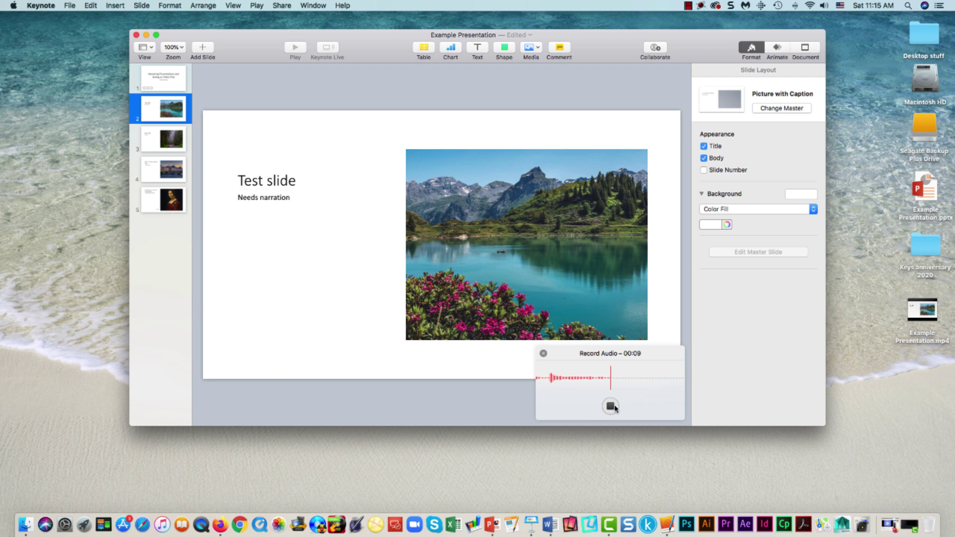
{"action": "left_click", "coordinate": [611, 406]}
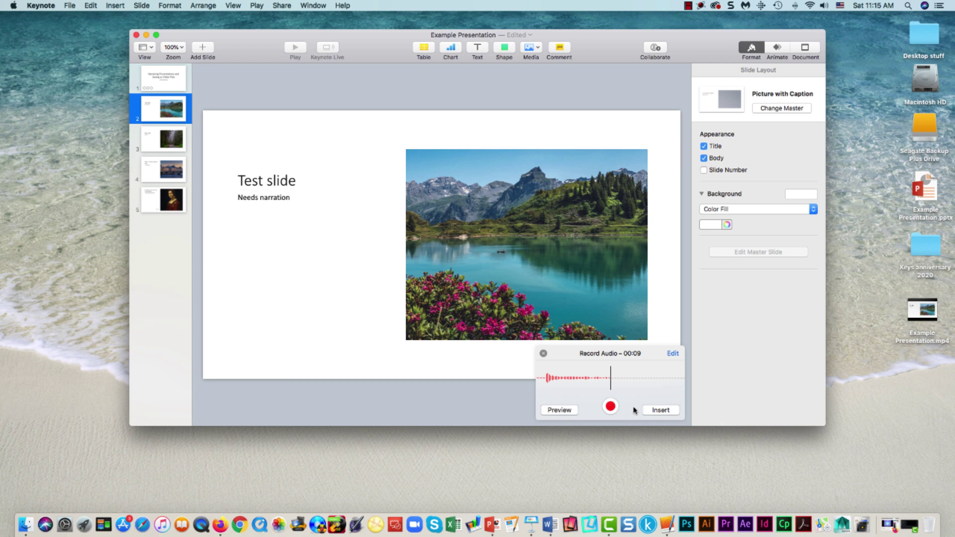
{"action": "left_click", "coordinate": [654, 411]}
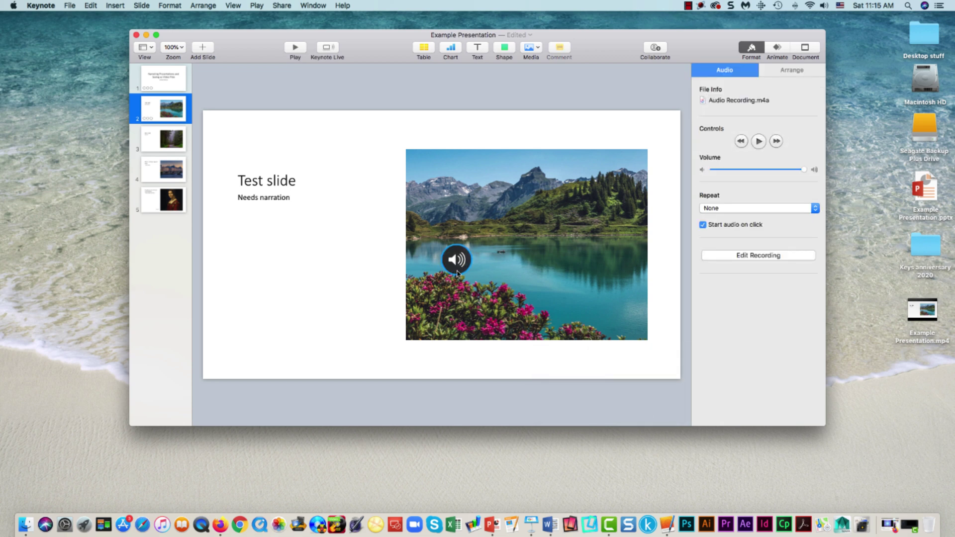
{"action": "left_click_drag", "start_coordinate": [457, 273], "coordinate": [366, 359]}
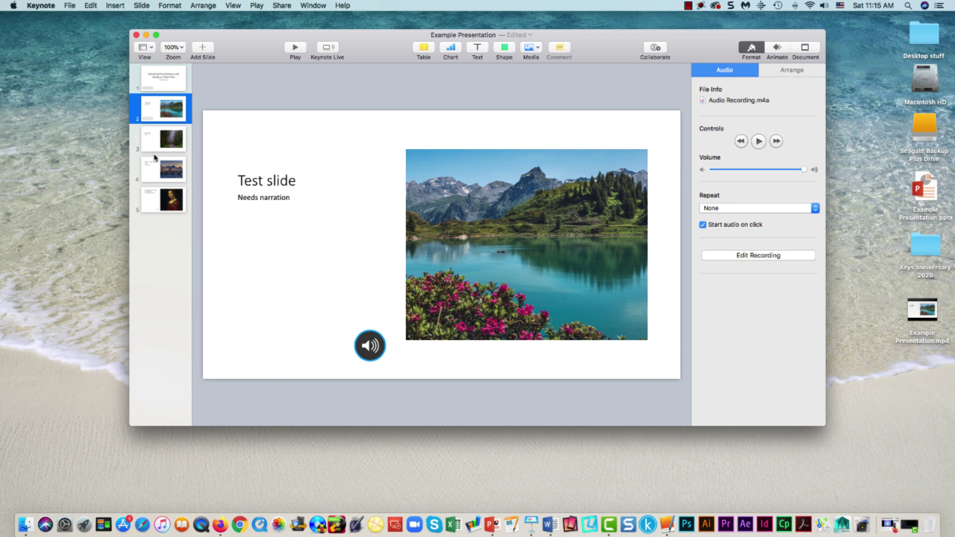
{"action": "left_click", "coordinate": [150, 150]}
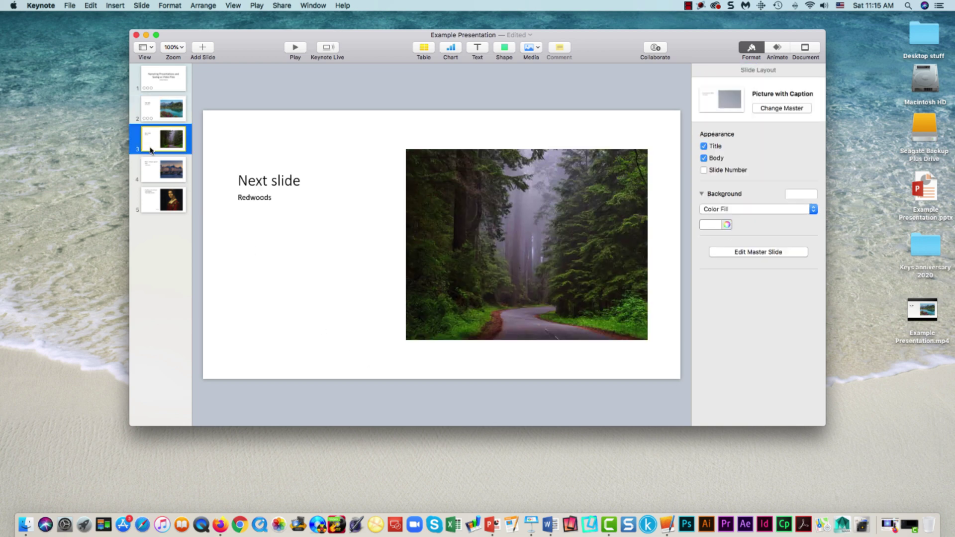
Record and insert a narration on the Redwoods slide, moving its audio icon to the lower left
{"action": "left_click", "coordinate": [119, 7]}
{"action": "left_click", "coordinate": [139, 118]}
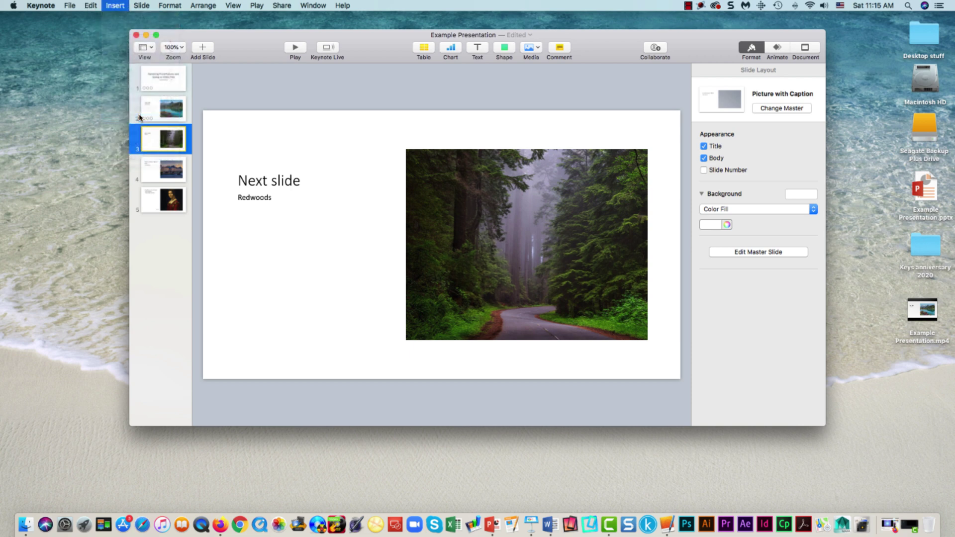
{"action": "left_click", "coordinate": [610, 391]}
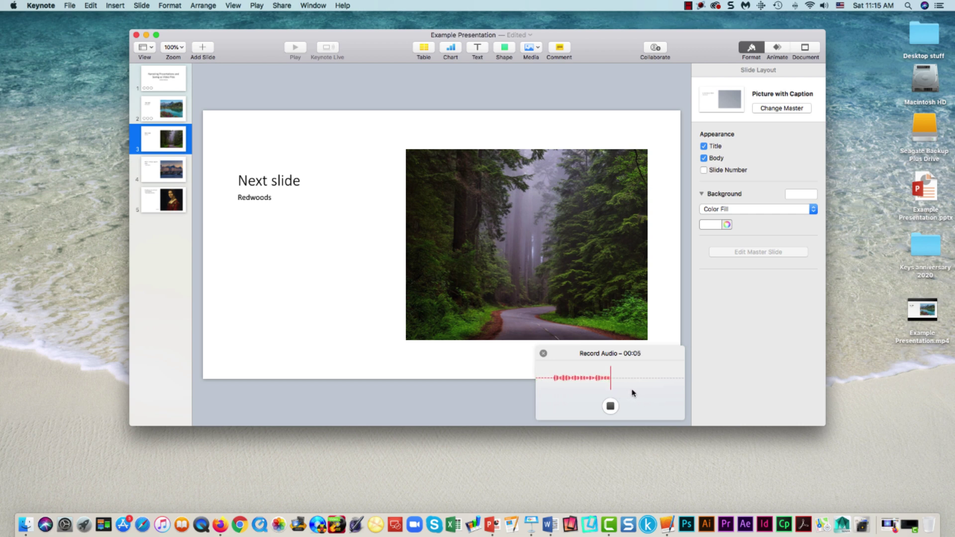
{"action": "left_click", "coordinate": [611, 406]}
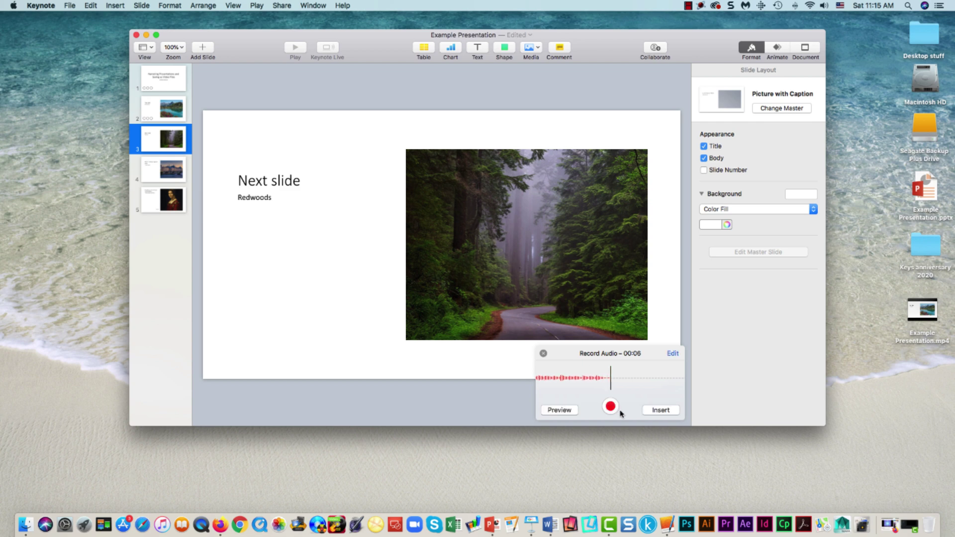
{"action": "left_click", "coordinate": [478, 377]}
{"action": "left_click_drag", "start_coordinate": [452, 268], "coordinate": [379, 364]}
Record and insert a narration on the Paris slide, moving its audio icon to the lower left
{"action": "left_click", "coordinate": [154, 176]}
{"action": "left_click", "coordinate": [115, 5]}
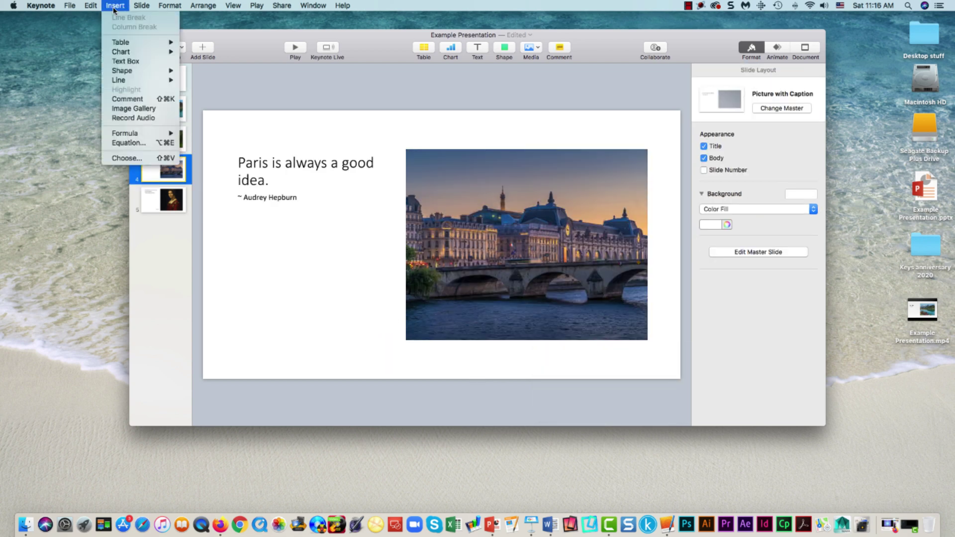
{"action": "left_click", "coordinate": [152, 119]}
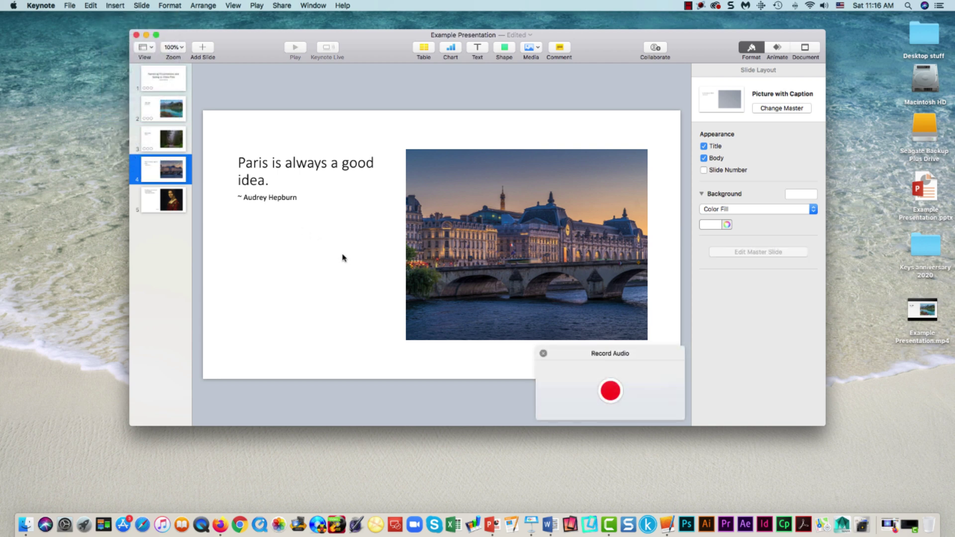
{"action": "left_click", "coordinate": [609, 392]}
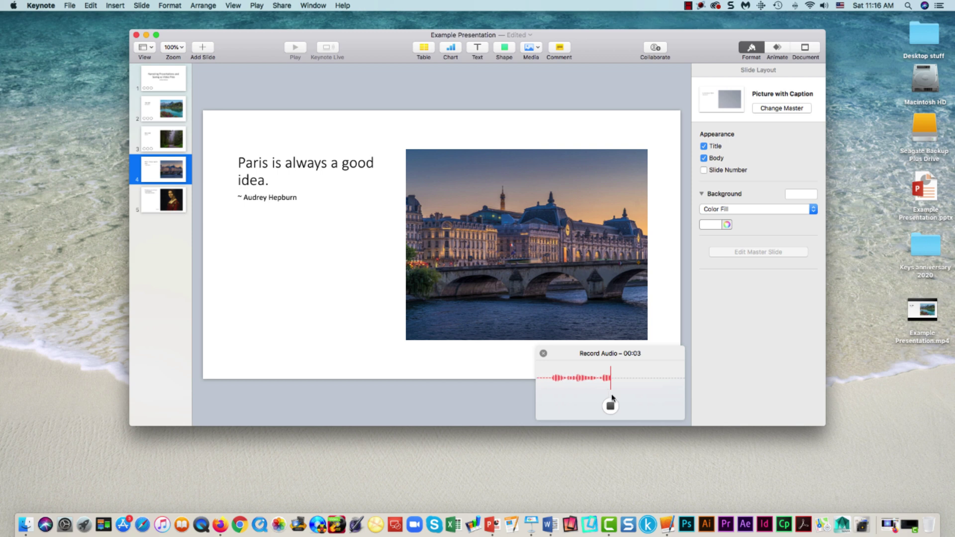
{"action": "left_click", "coordinate": [610, 406]}
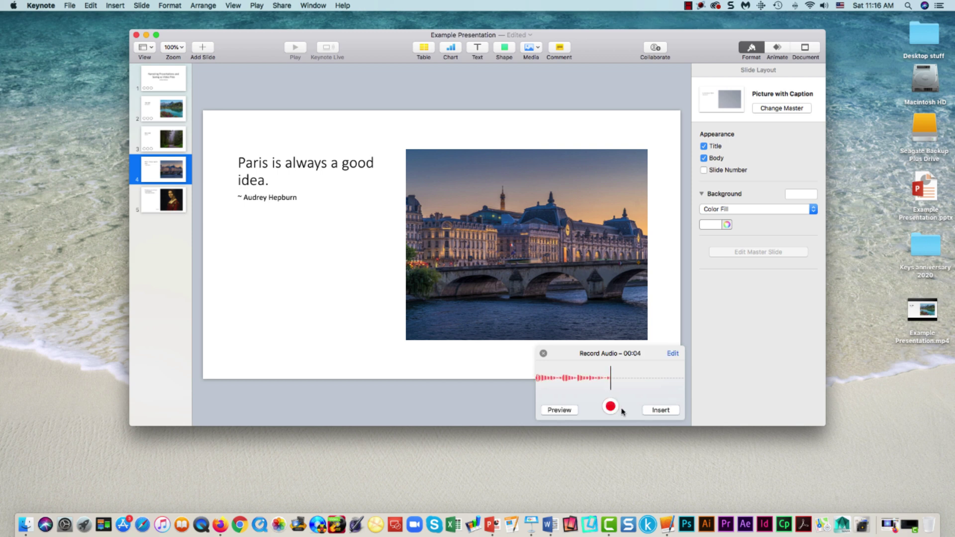
{"action": "left_click", "coordinate": [666, 410]}
{"action": "left_click_drag", "start_coordinate": [462, 269], "coordinate": [373, 355]}
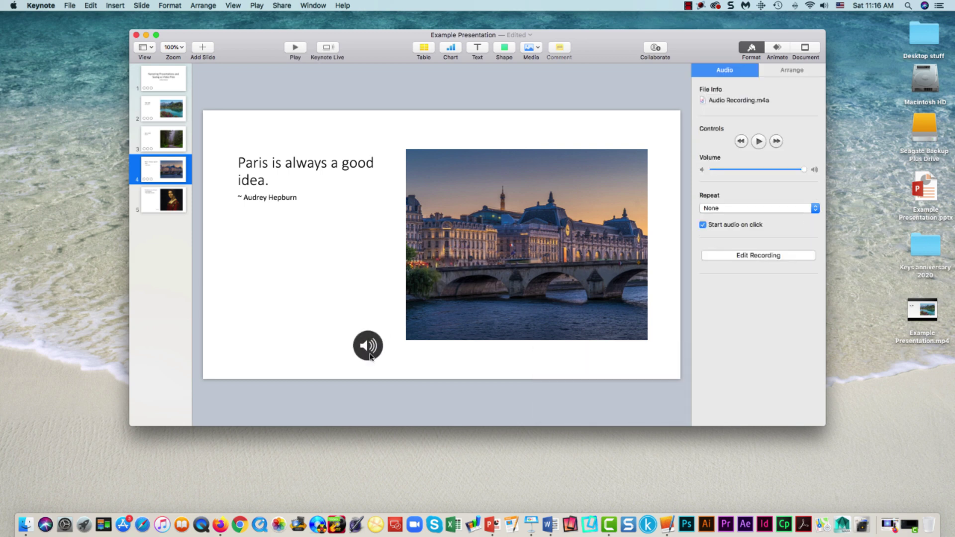
Record a narration clip on slide 5, the Leonardo da Vinci slide
{"action": "left_click", "coordinate": [159, 208]}
{"action": "left_click", "coordinate": [115, 5]}
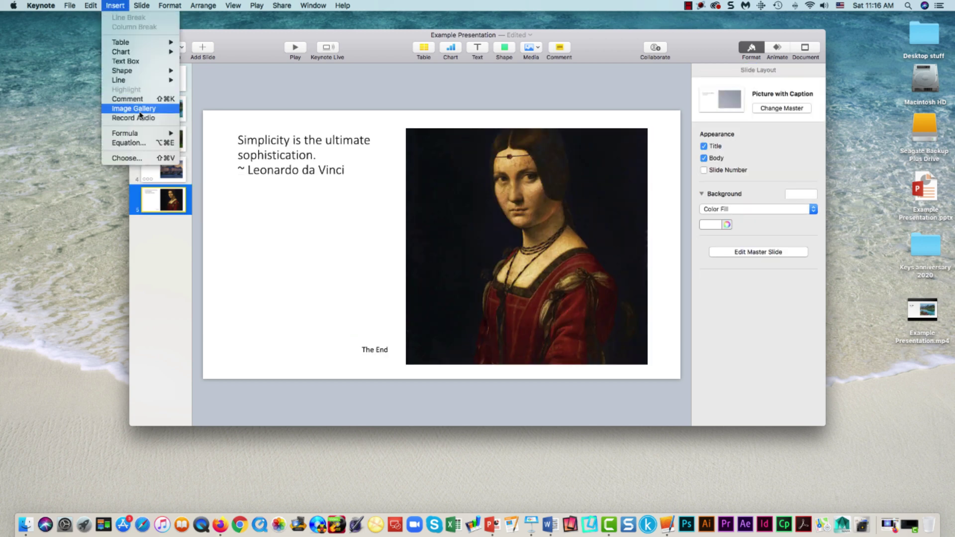
{"action": "left_click", "coordinate": [124, 122]}
{"action": "left_click", "coordinate": [610, 391]}
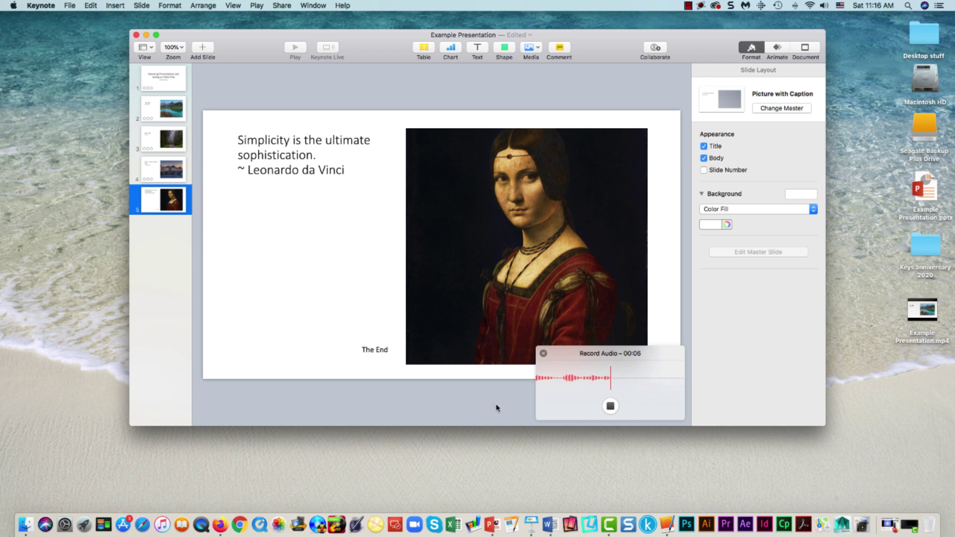
{"action": "left_click", "coordinate": [610, 407]}
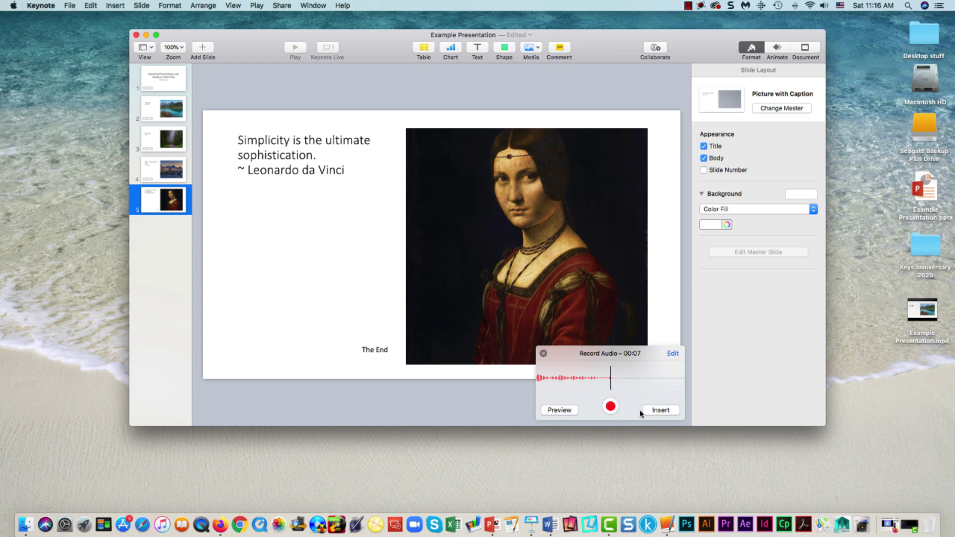
Play back the narration on the final slide, then on the title slide
{"action": "left_click", "coordinate": [664, 412]}
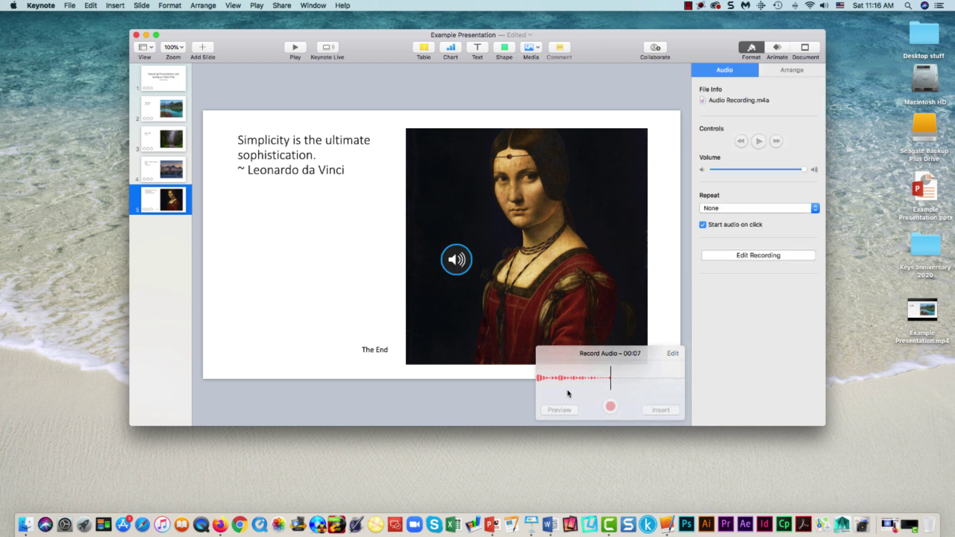
{"action": "left_click", "coordinate": [455, 263]}
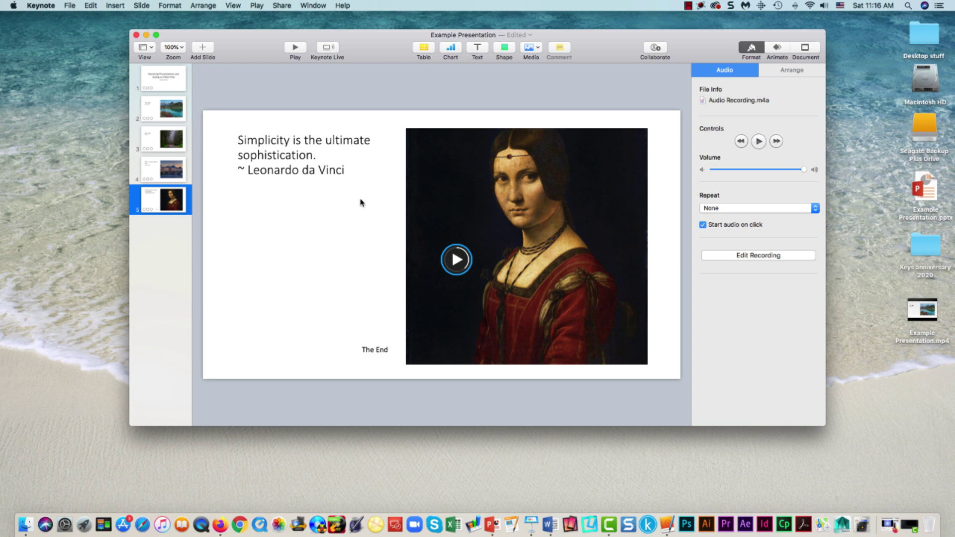
{"action": "left_click", "coordinate": [171, 88]}
{"action": "left_click", "coordinate": [603, 346]}
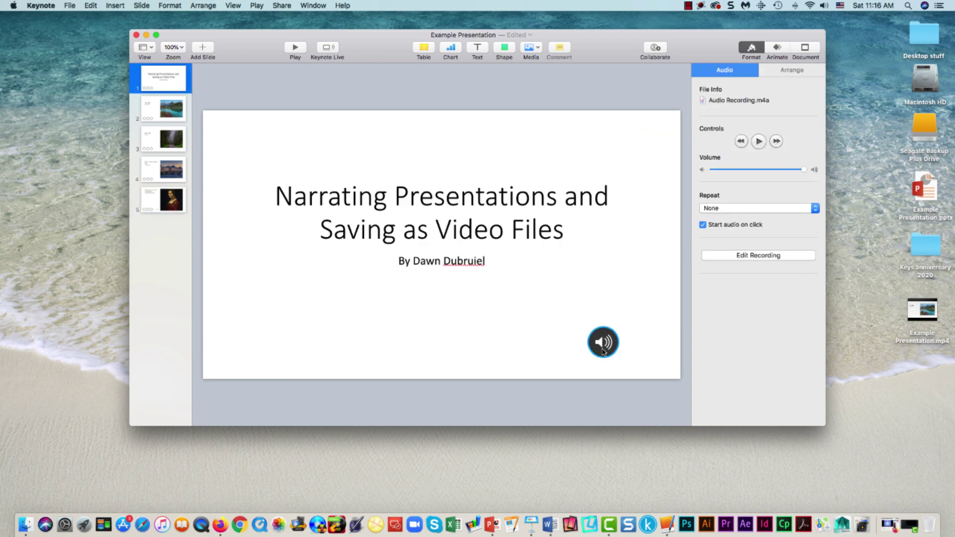
{"action": "left_click", "coordinate": [603, 346]}
{"action": "left_click", "coordinate": [603, 346]}
Step through slides 2 to 5 and return to the title slide
{"action": "left_click", "coordinate": [163, 116]}
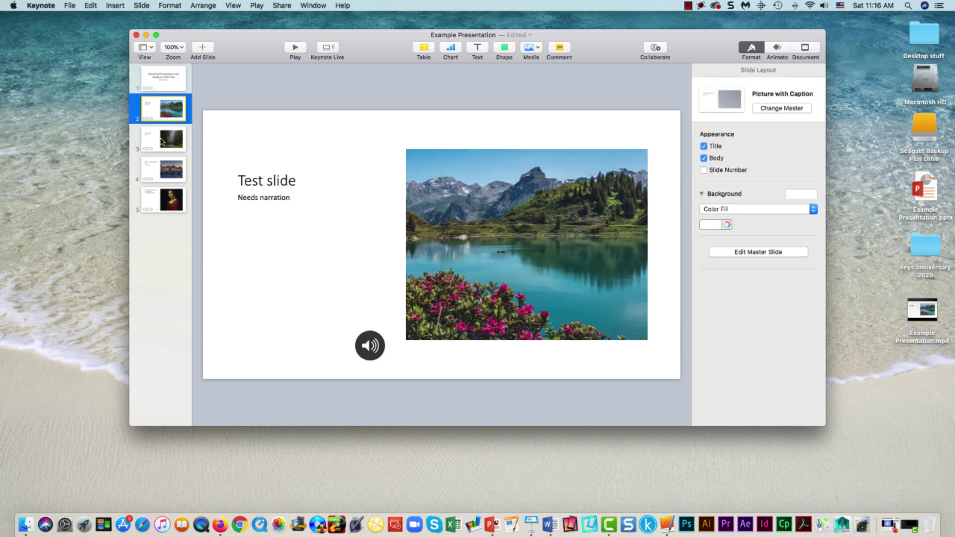
{"action": "left_click", "coordinate": [163, 141]}
{"action": "left_click", "coordinate": [165, 175]}
{"action": "left_click", "coordinate": [169, 212]}
{"action": "left_click", "coordinate": [170, 77]}
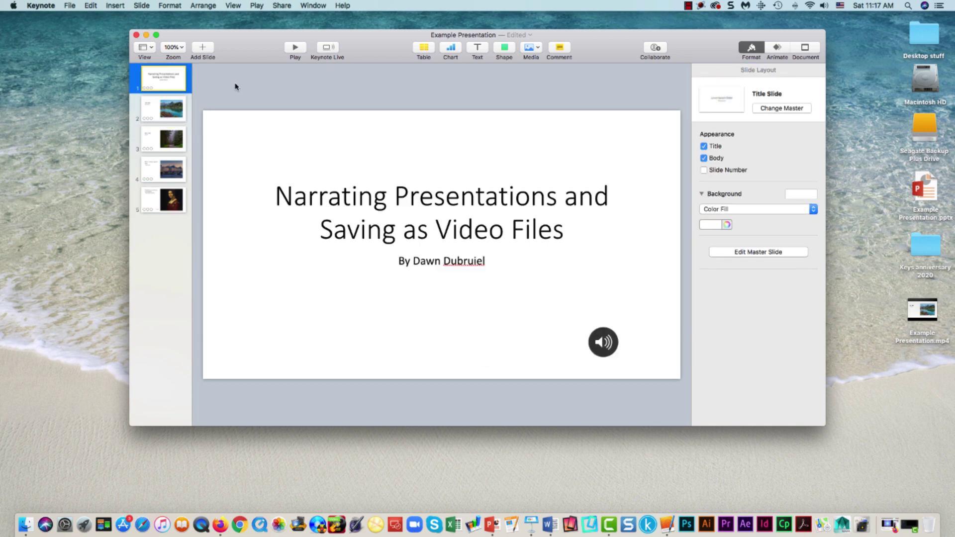
{"action": "left_click_drag", "start_coordinate": [248, 61], "coordinate": [237, 58]}
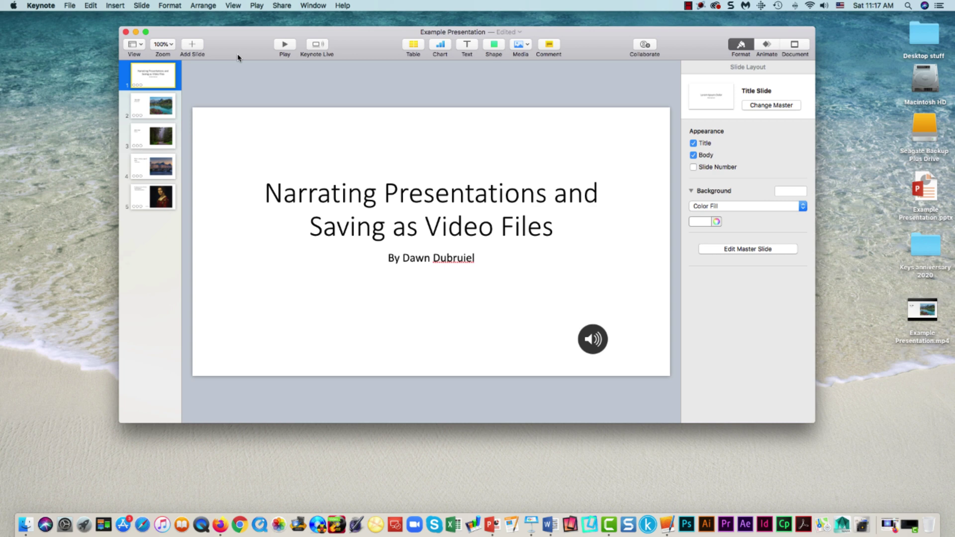
Start a movie export of the presentation with Self-Playing playback
{"action": "left_click", "coordinate": [76, 8]}
{"action": "mouse_move", "coordinate": [121, 110]}
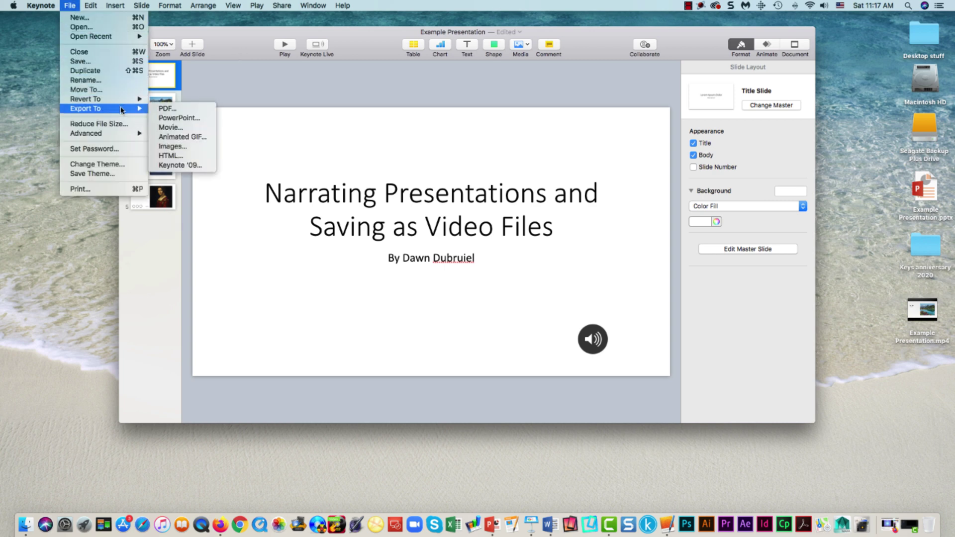
{"action": "left_click", "coordinate": [171, 127]}
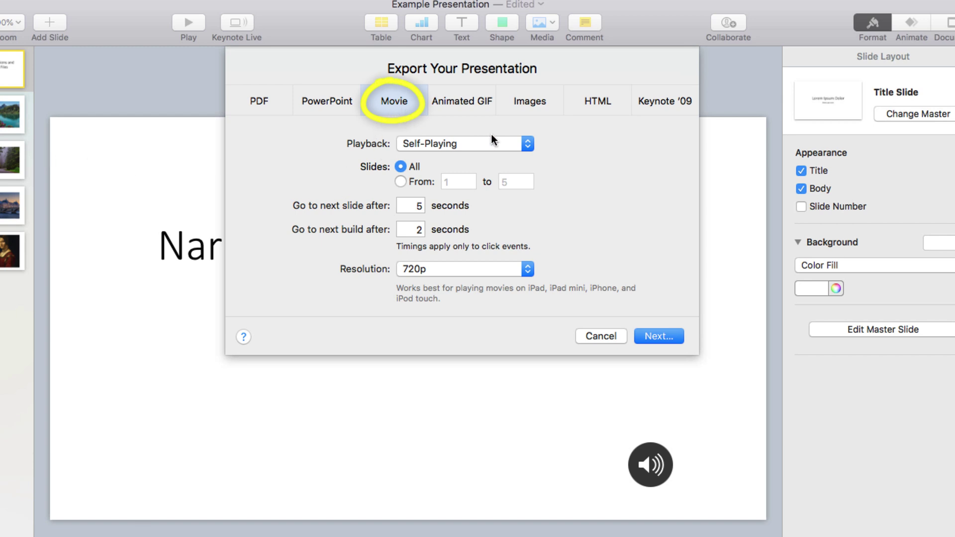
{"action": "left_click", "coordinate": [525, 144]}
{"action": "left_click", "coordinate": [499, 148]}
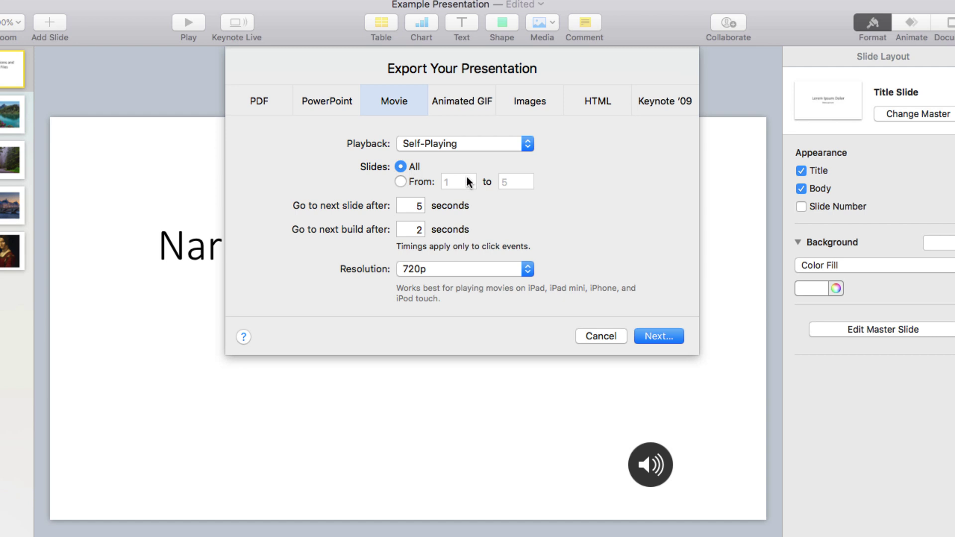
Set slide and build delays to 0 seconds and resolution to 720p, then continue to saving
{"action": "left_click", "coordinate": [410, 205]}
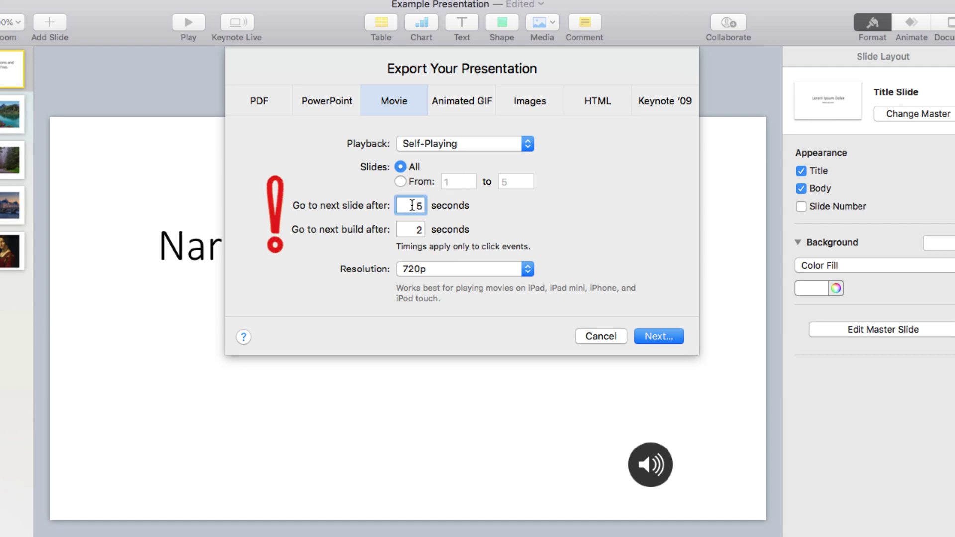
{"action": "type", "text": "1"}
{"action": "double_click", "coordinate": [416, 228]}
{"action": "type", "text": "1"}
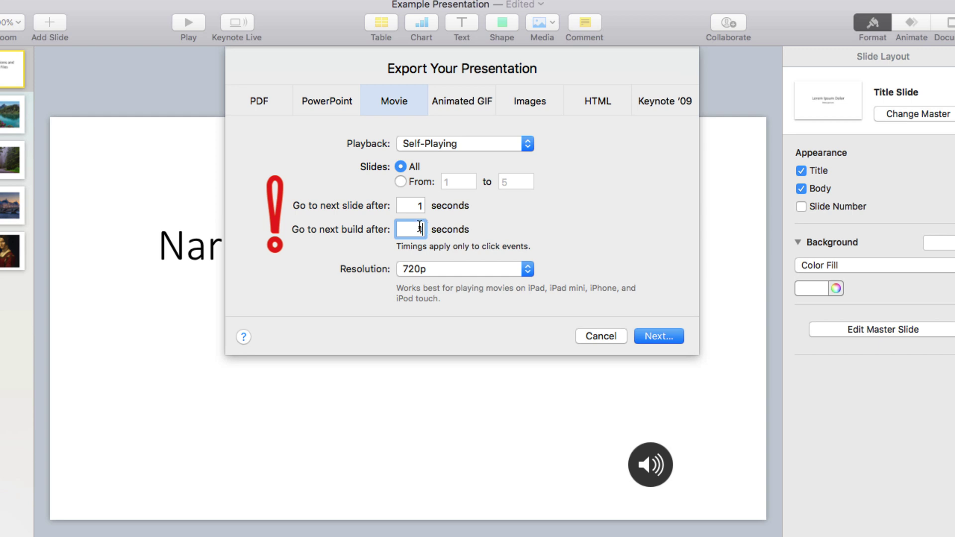
{"action": "double_click", "coordinate": [416, 206]}
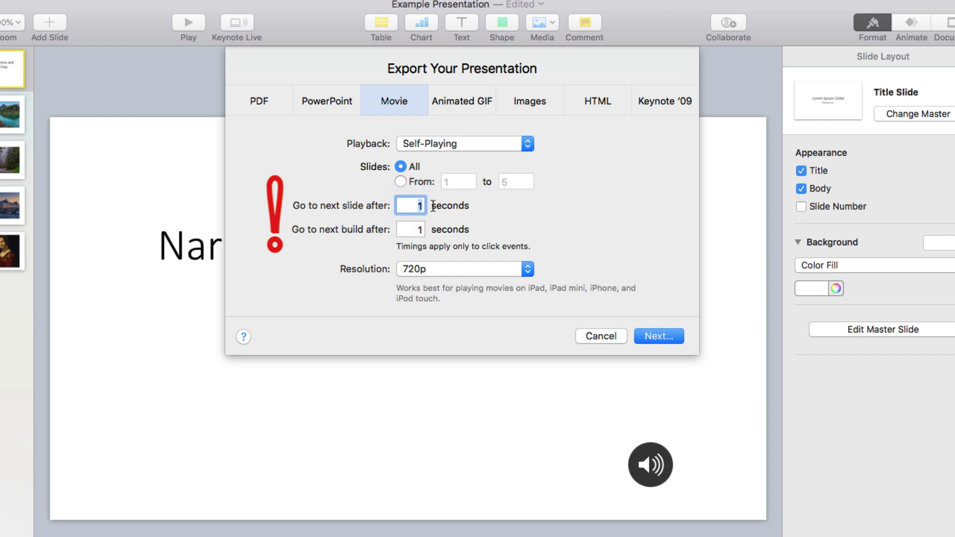
{"action": "type", "text": "0"}
{"action": "key", "text": "Tab"}
{"action": "type", "text": "0"}
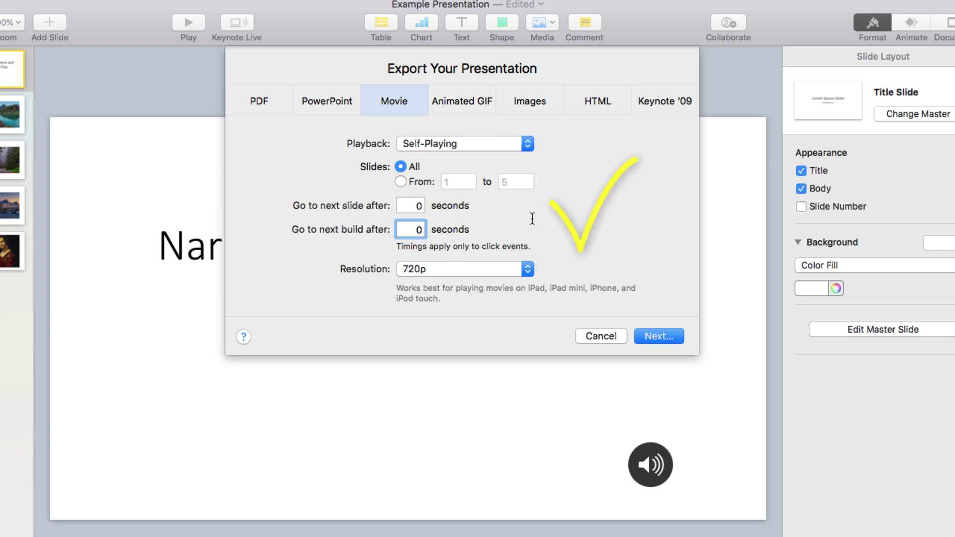
{"action": "left_click", "coordinate": [525, 268]}
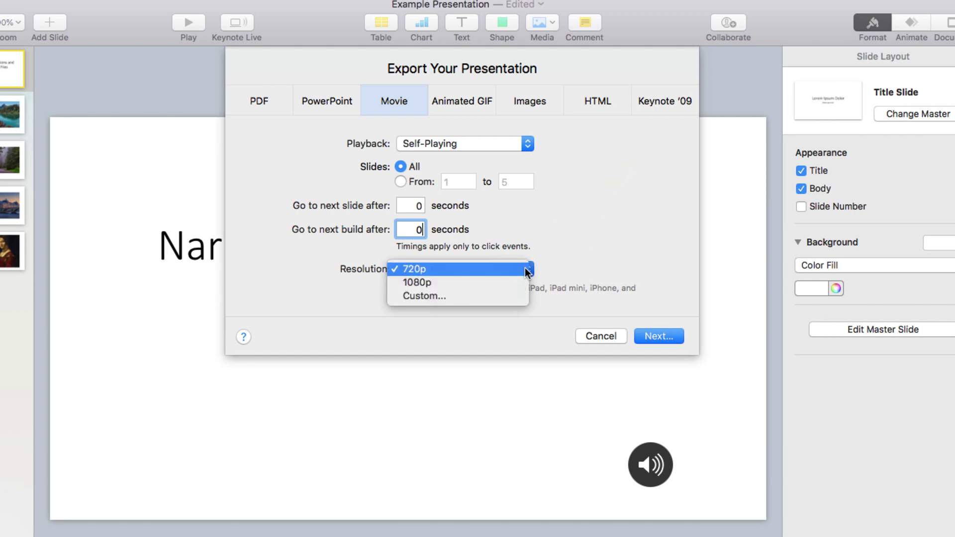
{"action": "left_click", "coordinate": [455, 269]}
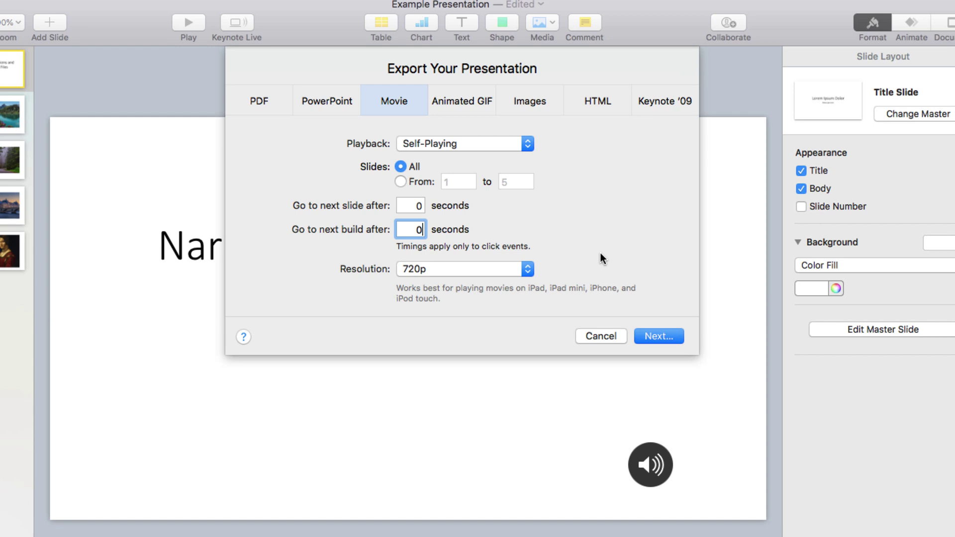
{"action": "left_click", "coordinate": [651, 336]}
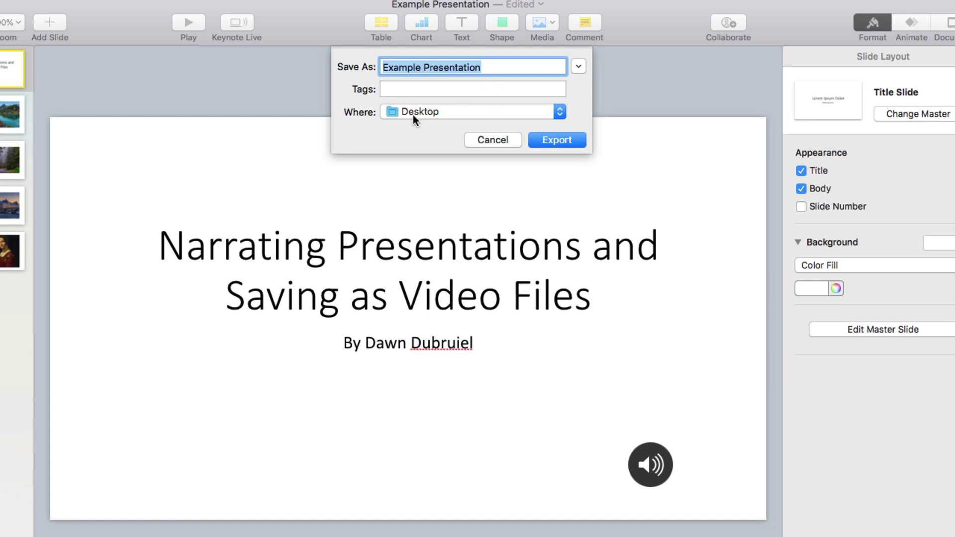
Export the movie to the Desktop and trash the older Example Presentation.mp4
{"action": "left_click", "coordinate": [541, 140]}
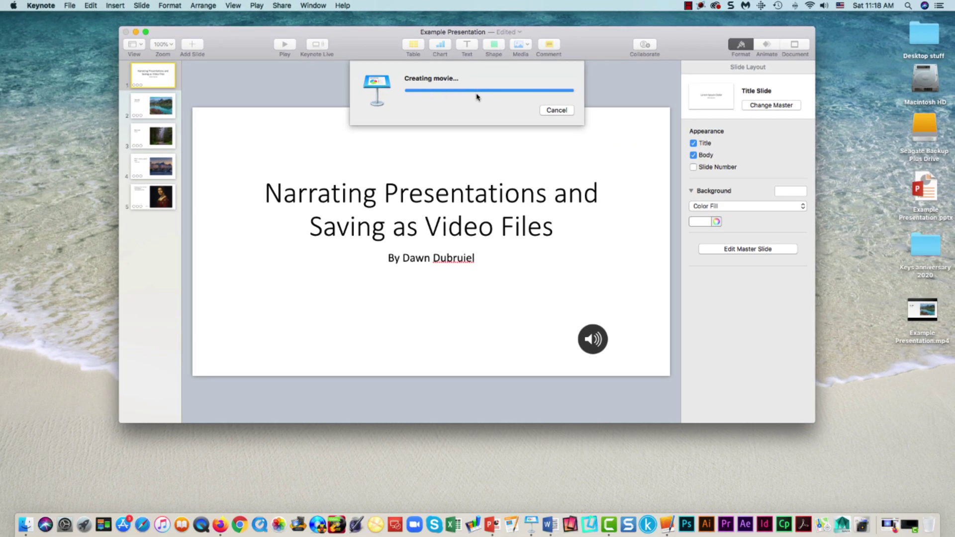
{"action": "left_click_drag", "start_coordinate": [946, 528], "coordinate": [944, 527]}
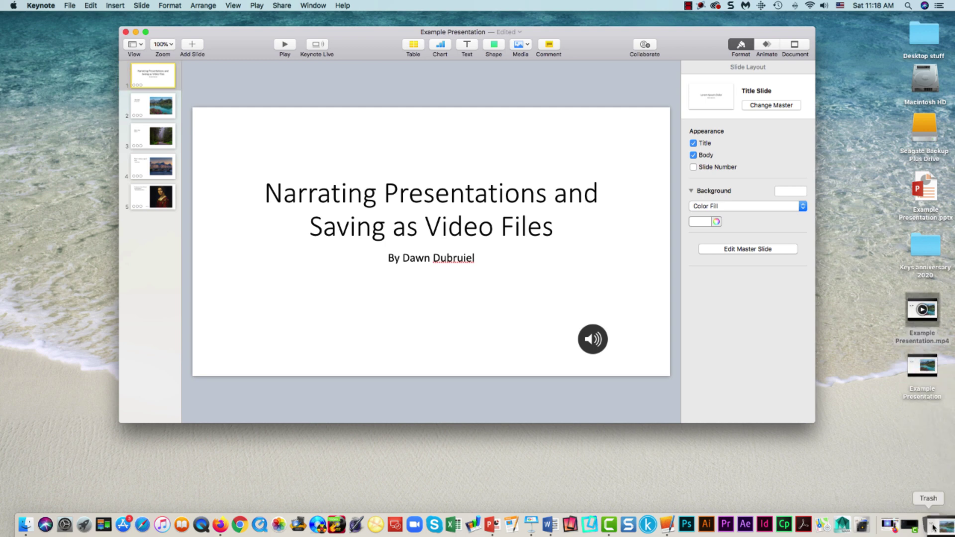
Open the exported movie in QuickTime Player and play it to its 0:38 end
{"action": "right_click", "coordinate": [913, 380]}
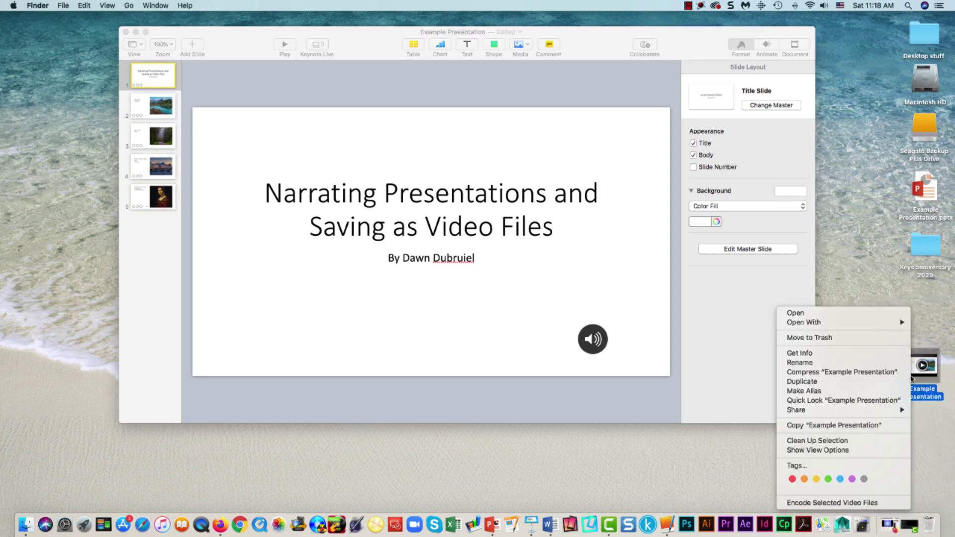
{"action": "mouse_move", "coordinate": [874, 326]}
{"action": "mouse_move", "coordinate": [791, 326]}
{"action": "left_click", "coordinate": [760, 339]}
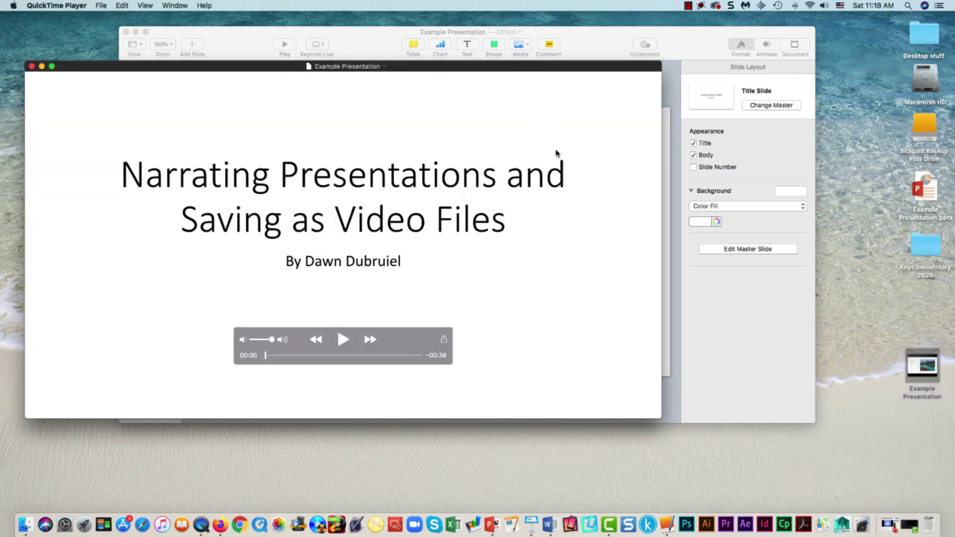
{"action": "mouse_move", "coordinate": [536, 73]}
{"action": "left_mouse_down"}
{"action": "mouse_move", "coordinate": [646, 65]}
{"action": "mouse_move", "coordinate": [637, 71]}
{"action": "left_mouse_up"}
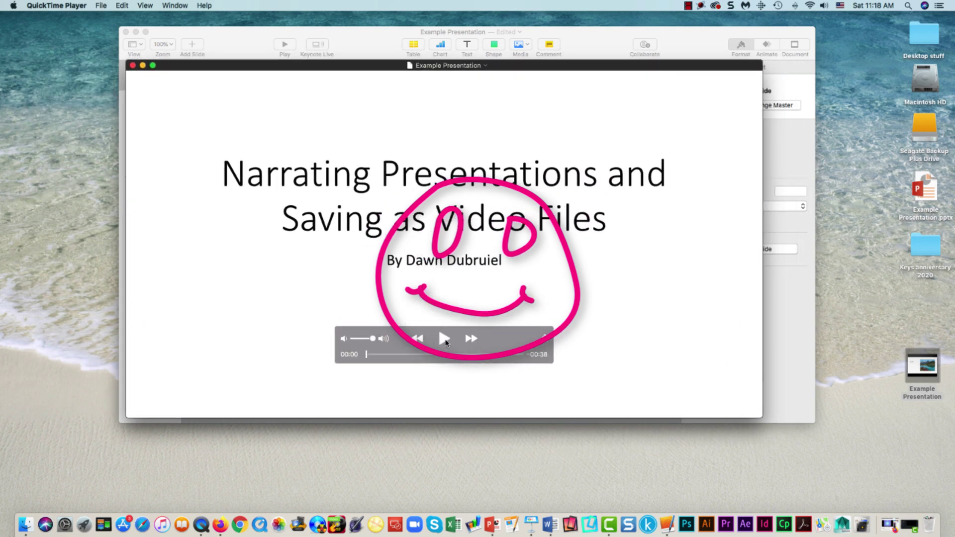
{"action": "left_click", "coordinate": [445, 341]}
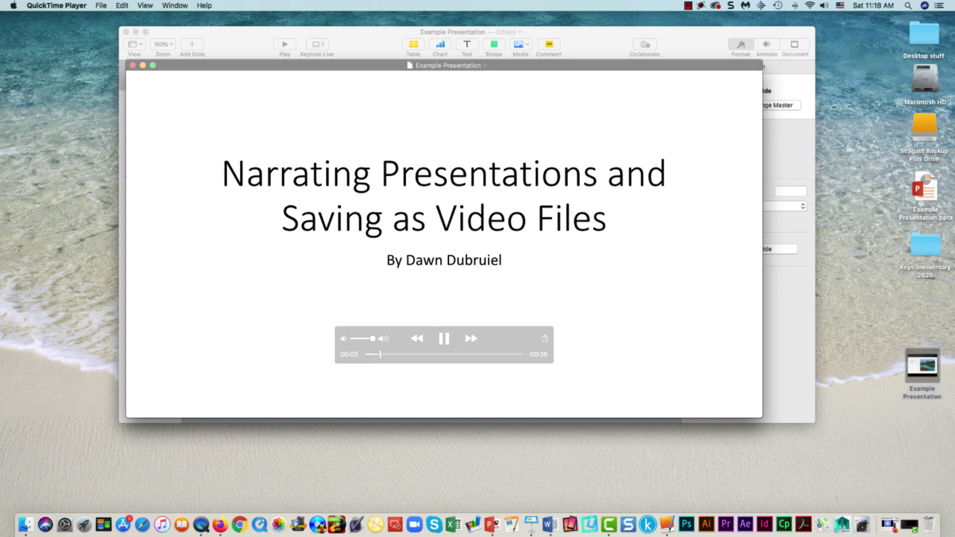
{"action": "mouse_move", "coordinate": [442, 335]}
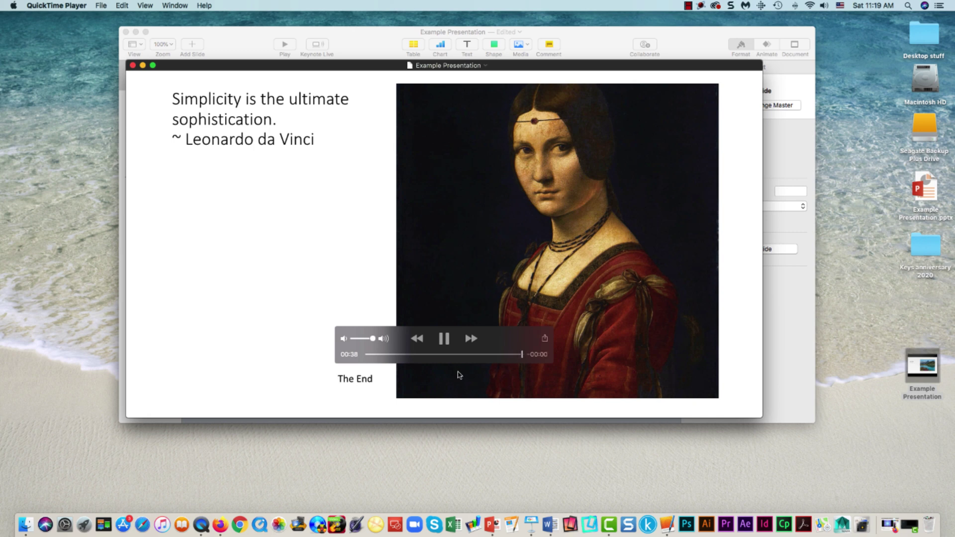
Close the QuickTime movie window and move the movie icon up-left on the desktop
{"action": "left_click", "coordinate": [133, 65]}
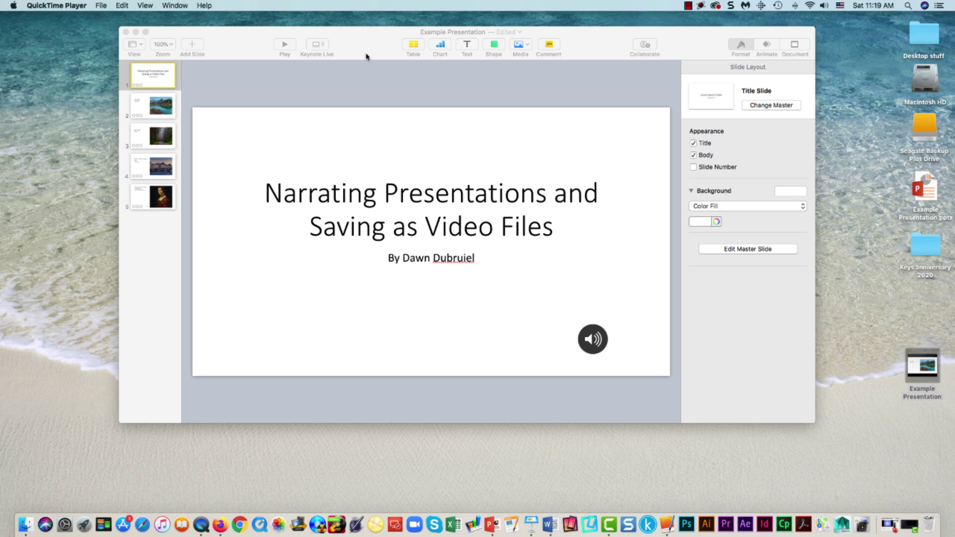
{"action": "left_click", "coordinate": [366, 57]}
{"action": "left_click_drag", "start_coordinate": [922, 365], "coordinate": [853, 332]}
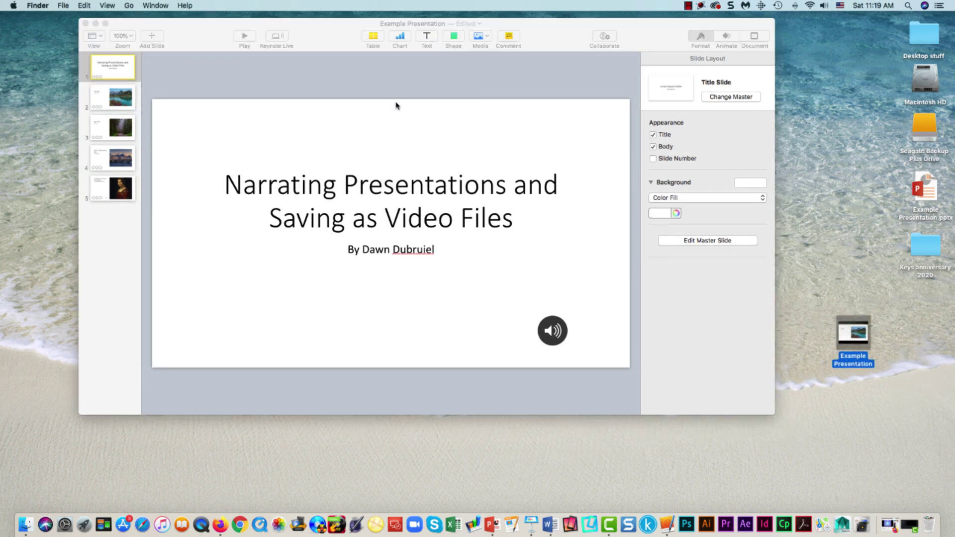
Quit Keynote, saving the deck as 'Example Presentation' on the Desktop
{"action": "left_click", "coordinate": [197, 46]}
{"action": "left_click", "coordinate": [69, 6]}
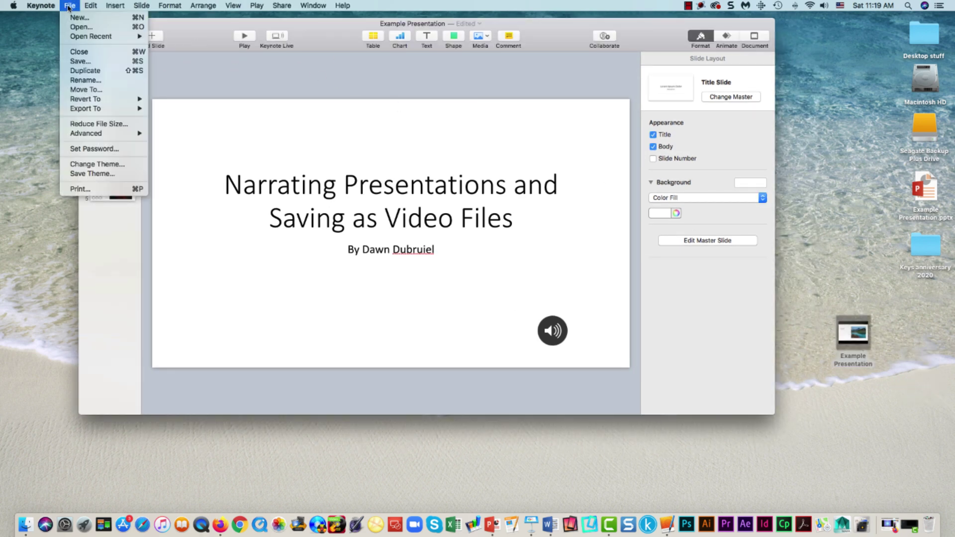
{"action": "mouse_move", "coordinate": [41, 6]}
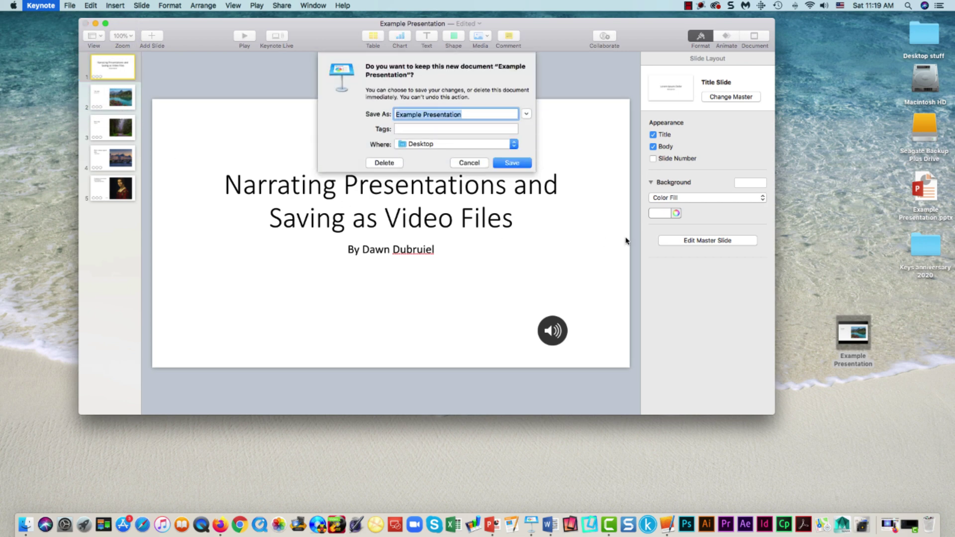
{"action": "left_click", "coordinate": [523, 164]}
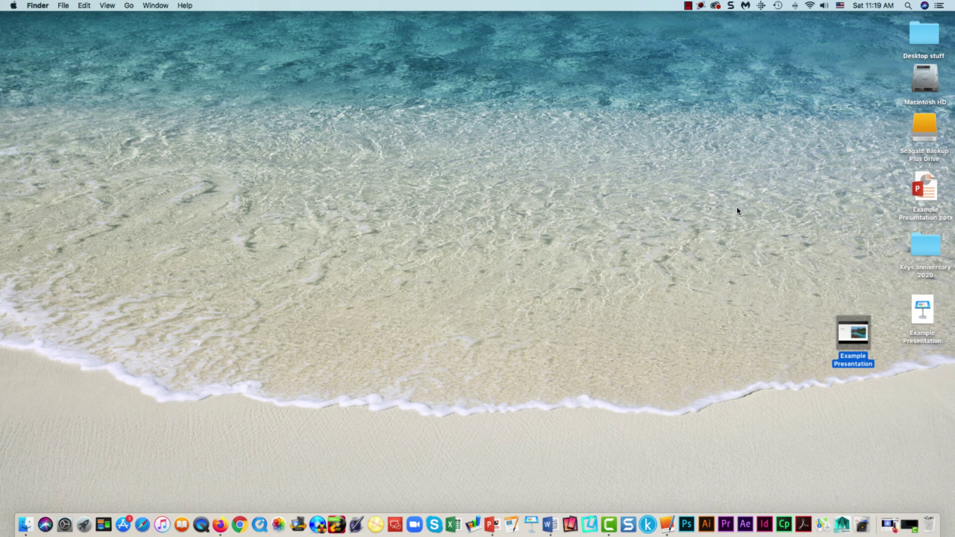
Place the Keynote file near the desktop centre with the movie just below it
{"action": "left_click_drag", "start_coordinate": [922, 311], "coordinate": [761, 222]}
{"action": "left_click_drag", "start_coordinate": [848, 331], "coordinate": [723, 273]}
{"action": "left_click", "coordinate": [763, 284]}
{"action": "left_click", "coordinate": [807, 326]}
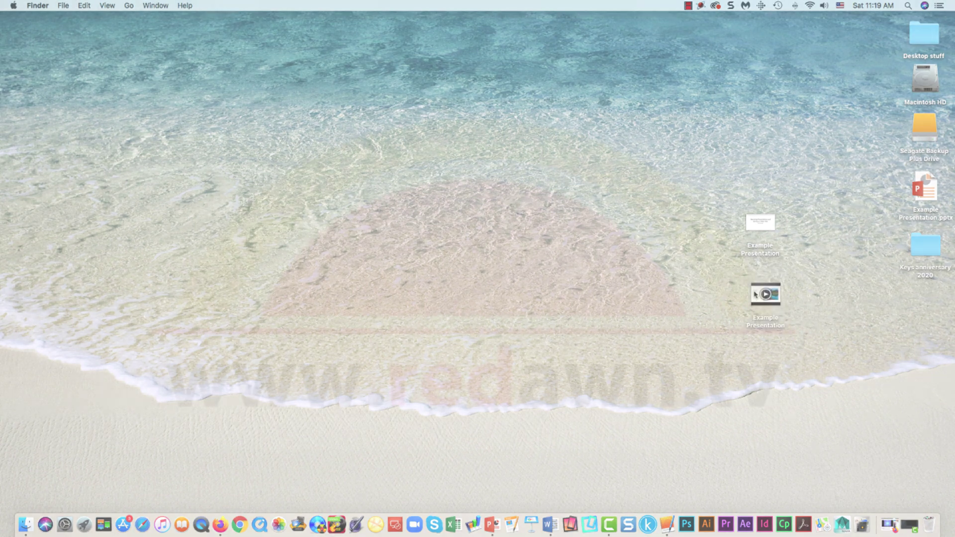